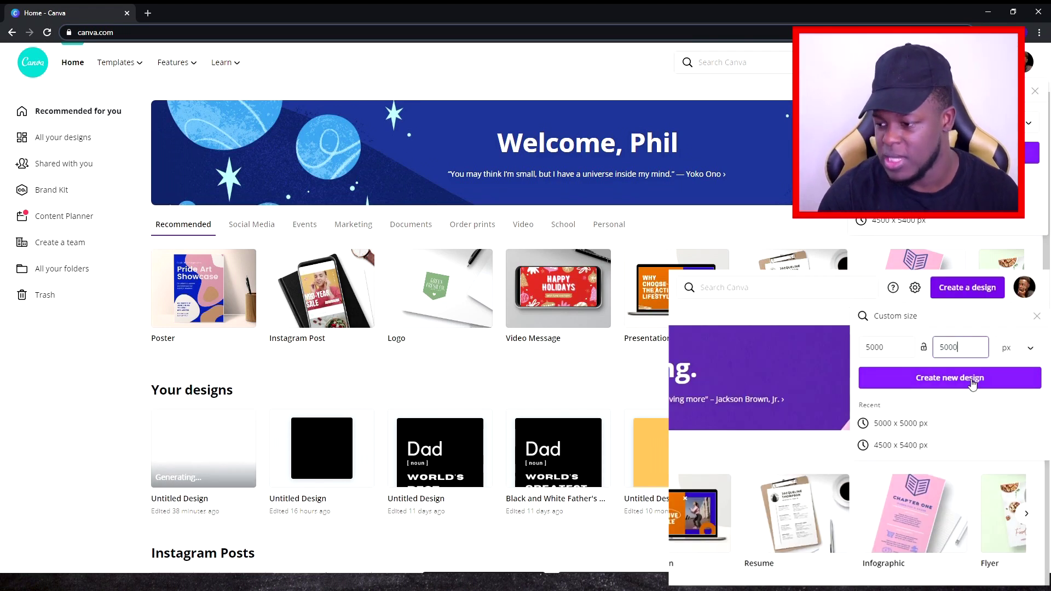
Create a new 5000 × 5000 px design and add the "CAP'N ROBBY" font combination to the page
left_click(972, 158)
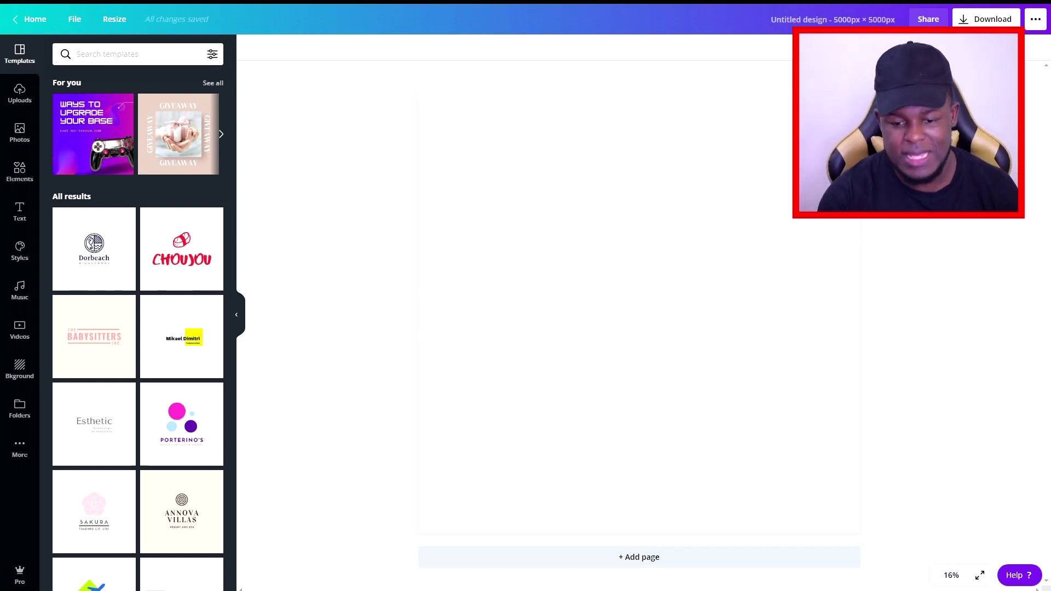
left_click(20, 214)
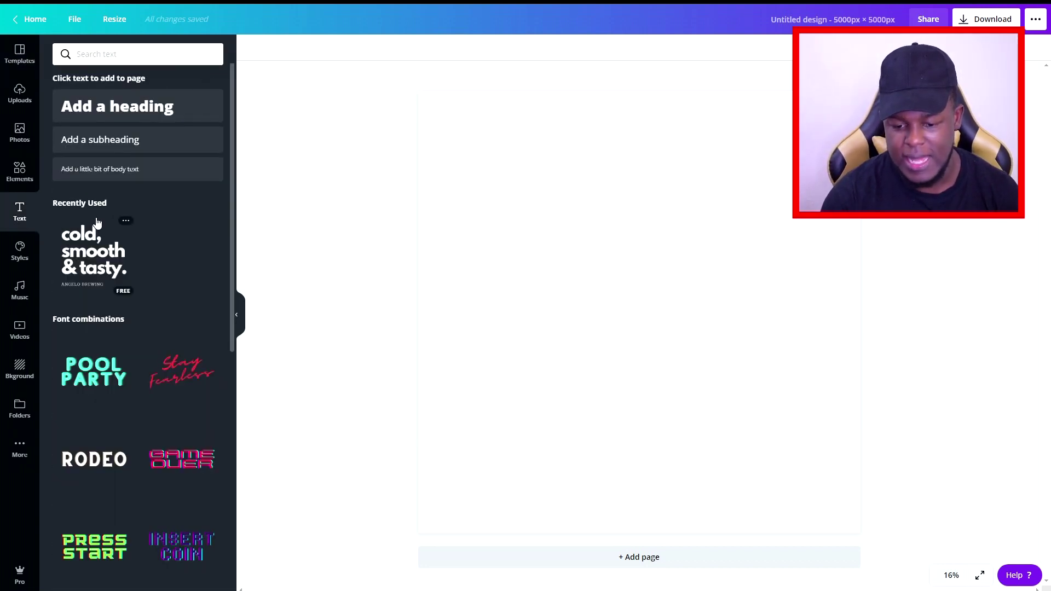
scroll(97, 222, "down", 10)
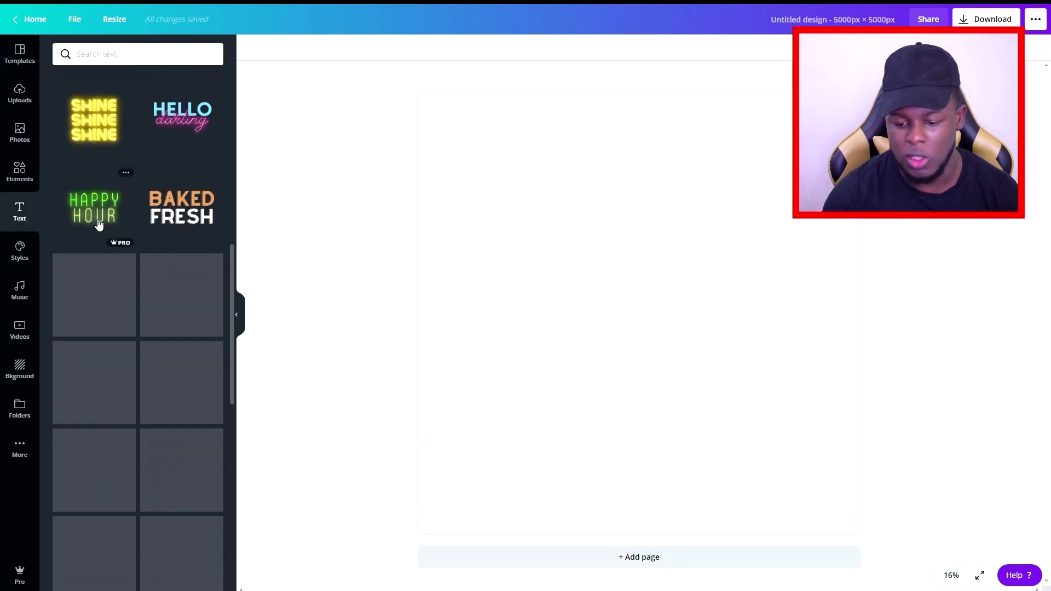
scroll(99, 224, "down", 3)
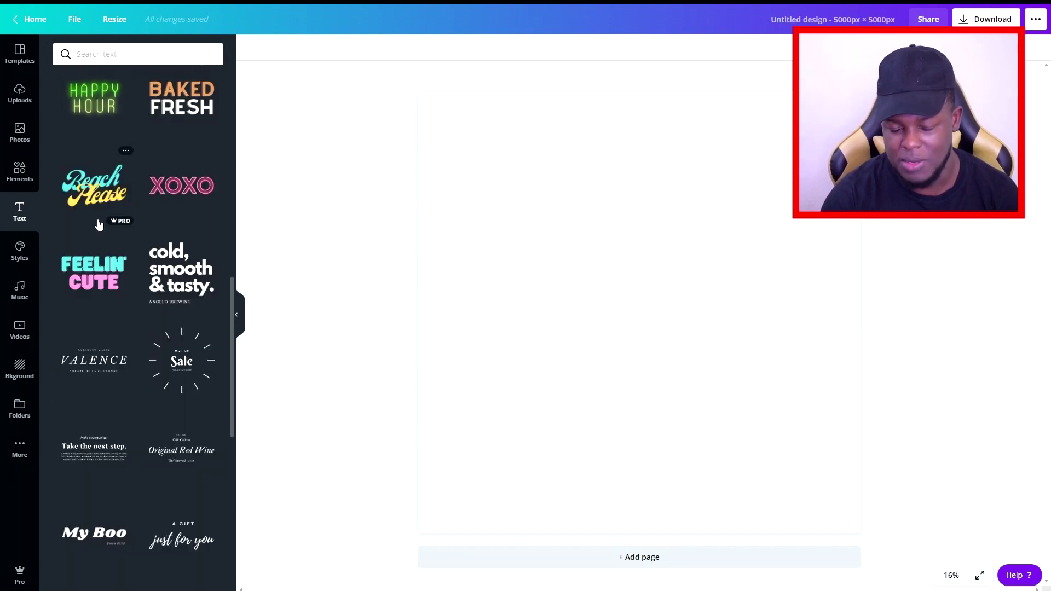
scroll(98, 224, "down", 2)
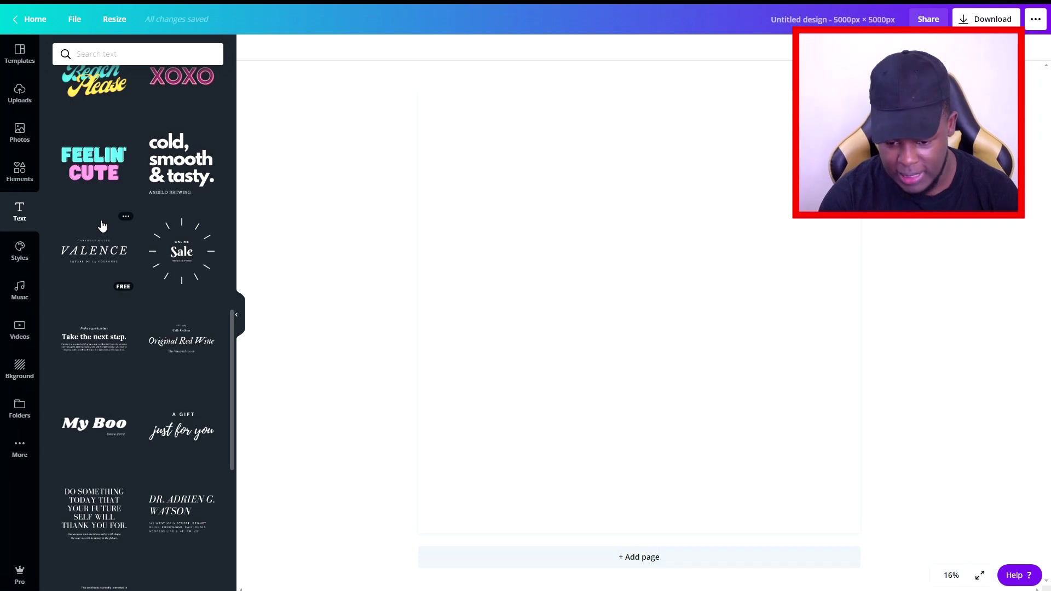
scroll(102, 226, "down", 10)
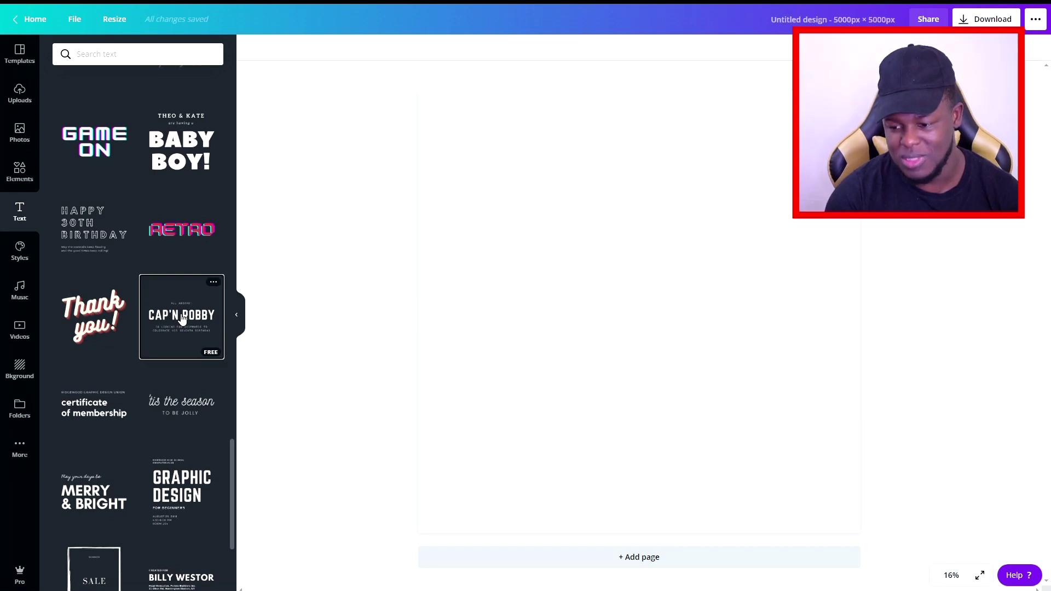
left_click(182, 318)
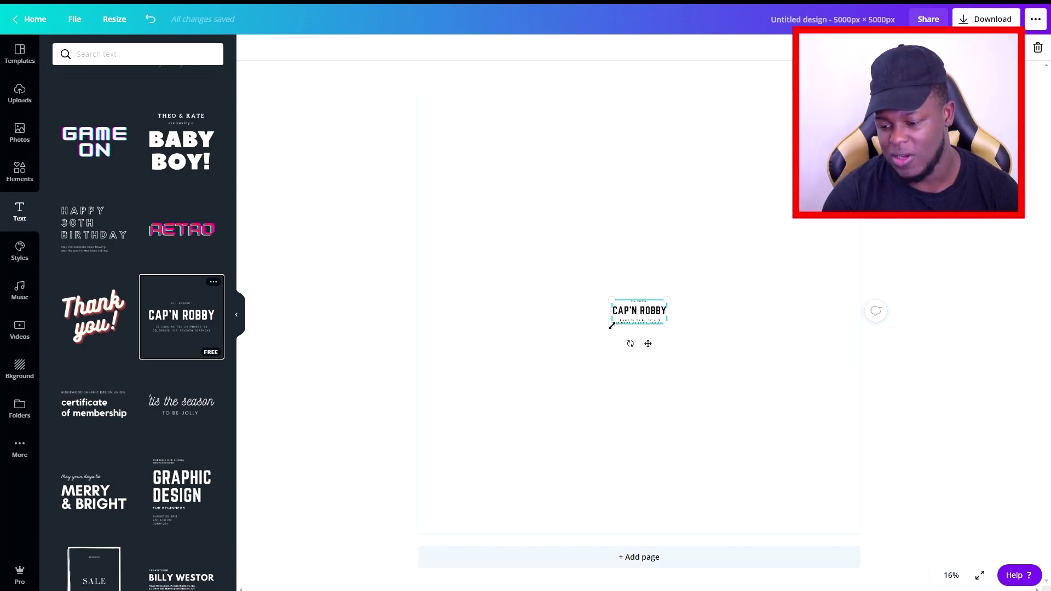
Enlarge the "CAP'N ROBBY" text group until it spans nearly the full width of the page
left_click_drag(612, 326, 489, 384)
left_click_drag(663, 380, 840, 455)
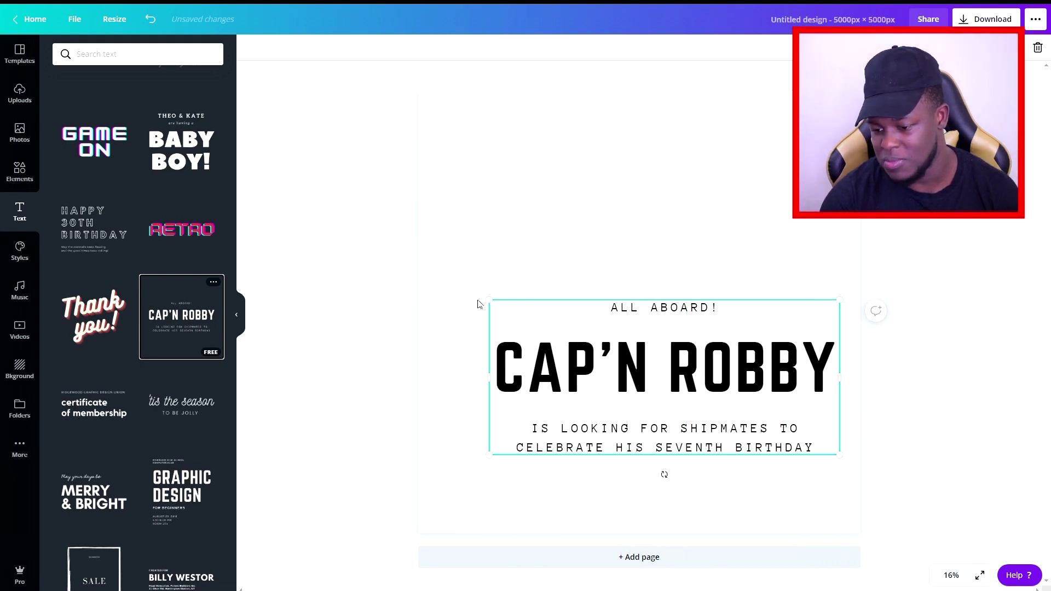
left_click_drag(488, 300, 424, 270)
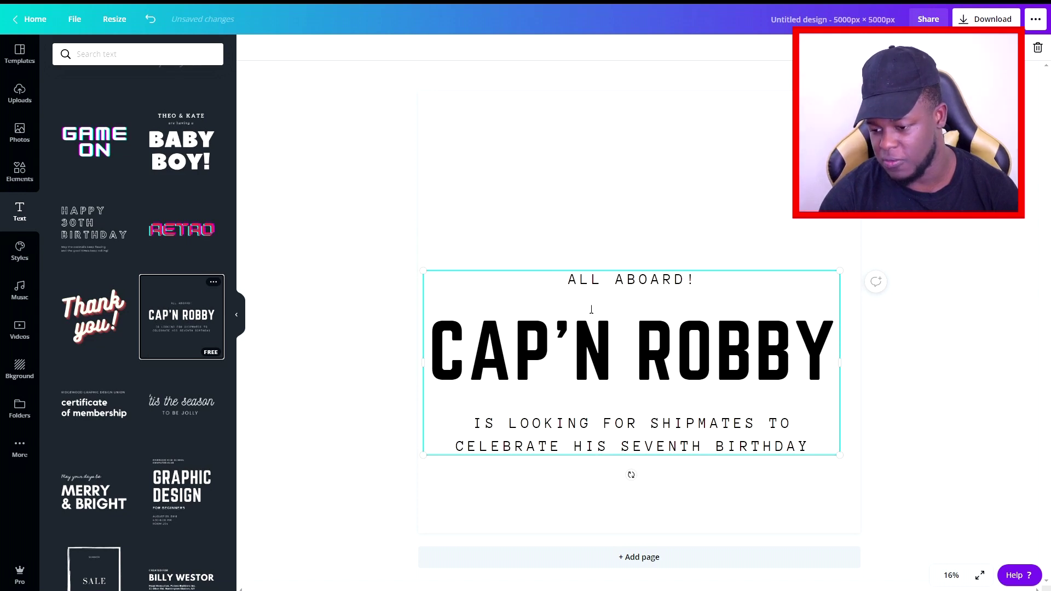
left_click_drag(838, 272, 852, 261)
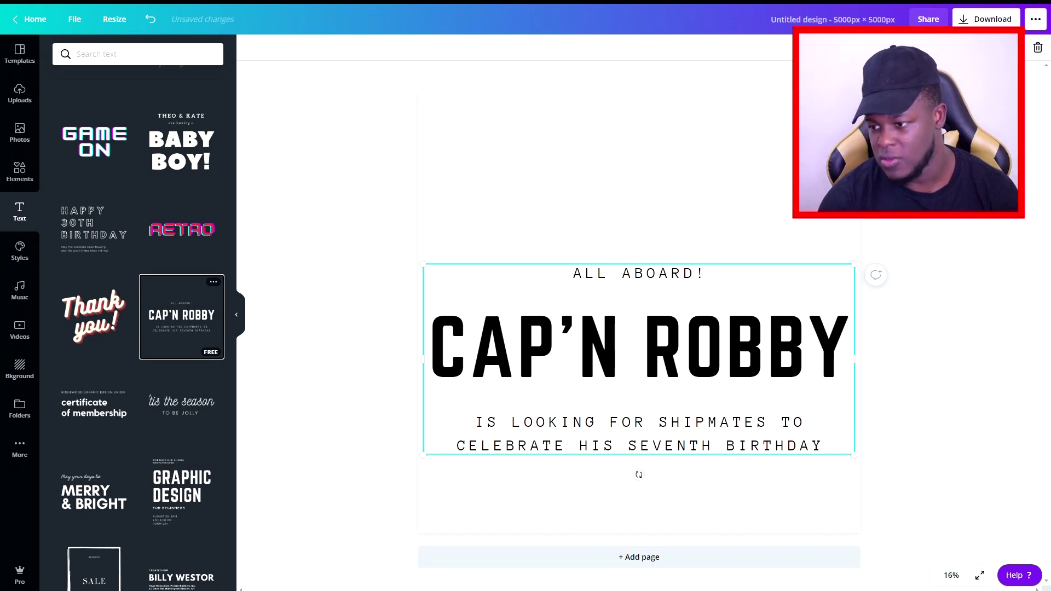
Ungroup the text and delete the "ALL ABOARD!" line and the two-line birthday caption, leaving only the large heading
left_click(856, 53)
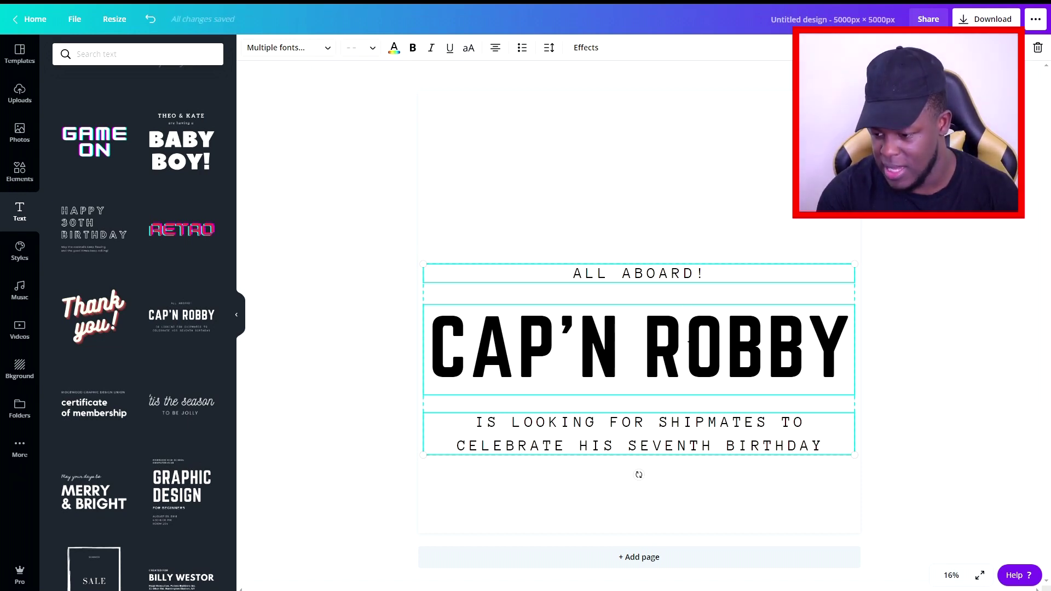
left_click_drag(639, 274, 594, 226)
key("Delete")
left_click(608, 399)
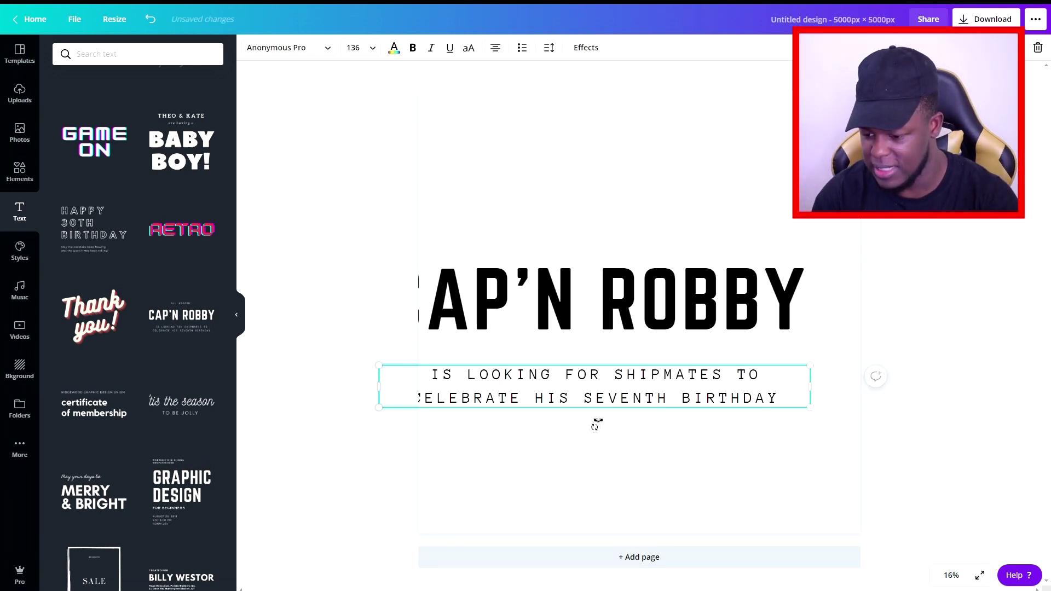
key("Delete")
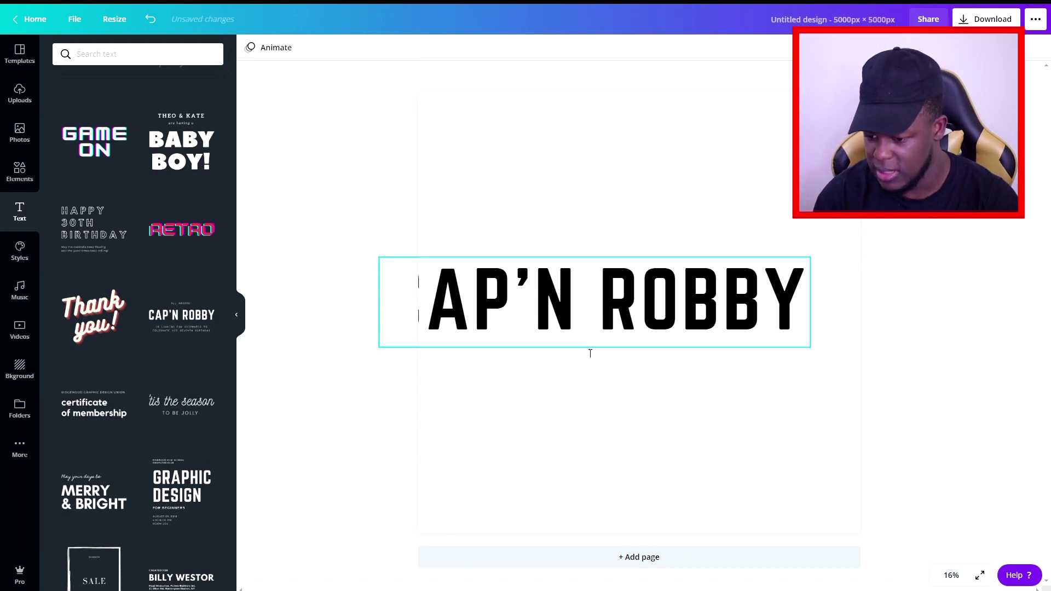
Scale the "CAP'N ROBBY" heading down to font size 494 and move it into the upper part of the page
left_click(506, 342)
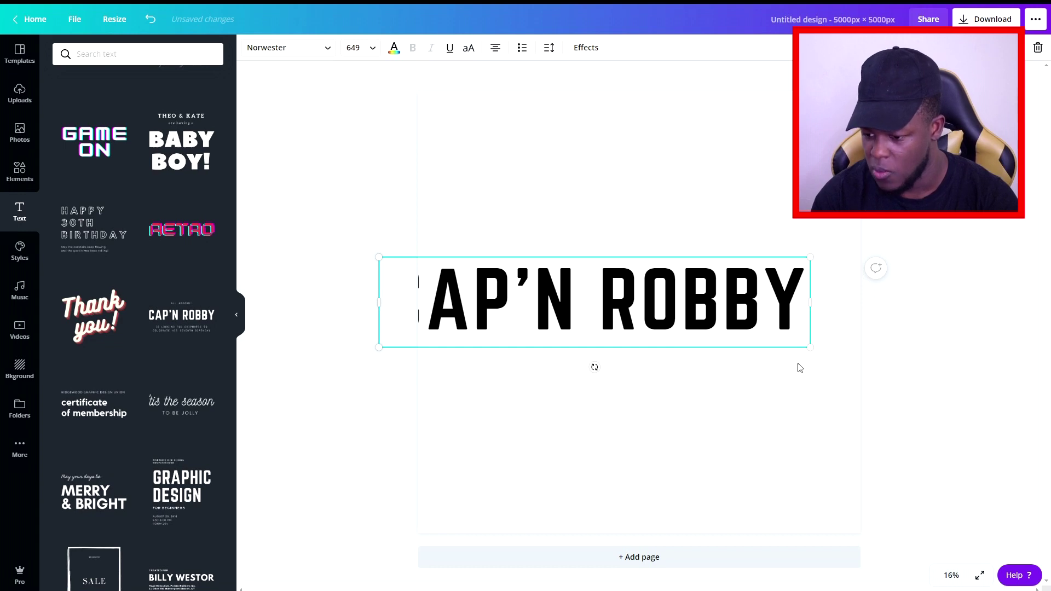
left_click_drag(808, 348, 707, 326)
left_click(591, 294)
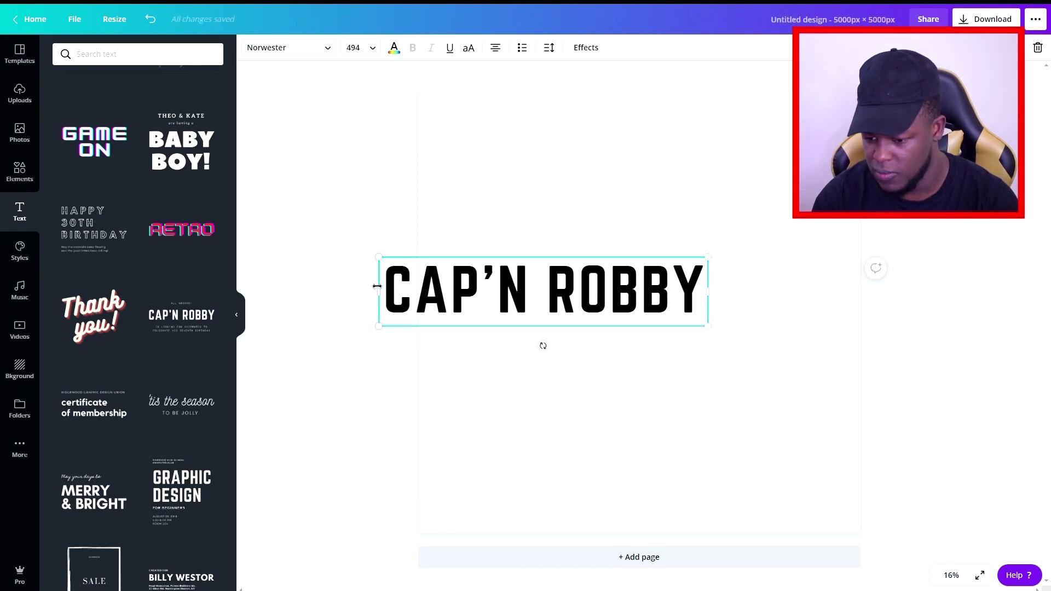
left_click_drag(455, 325, 540, 262)
Replace the heading text with "I STIL LIVE", "WITH MY" and "PARENTS" on three separate lines
left_click(478, 223)
left_click_drag(479, 223, 827, 234)
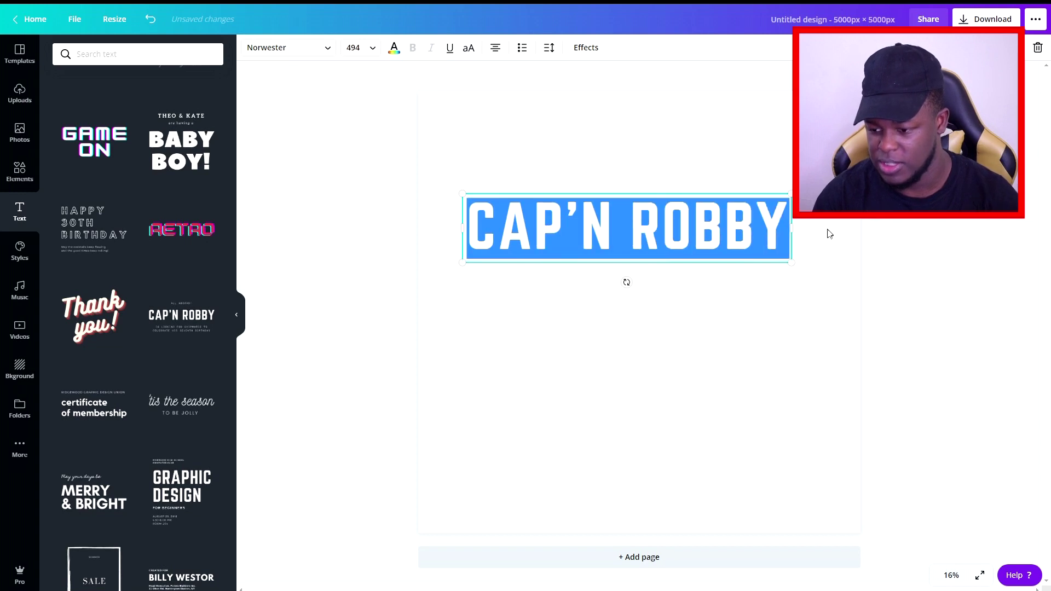
type("I ST")
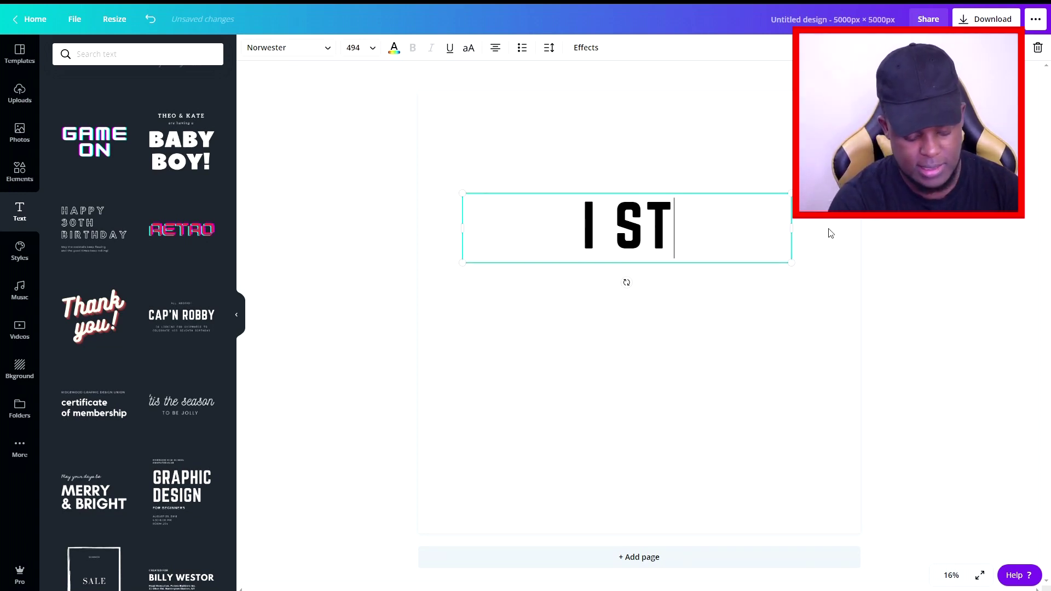
type("IL LIVE")
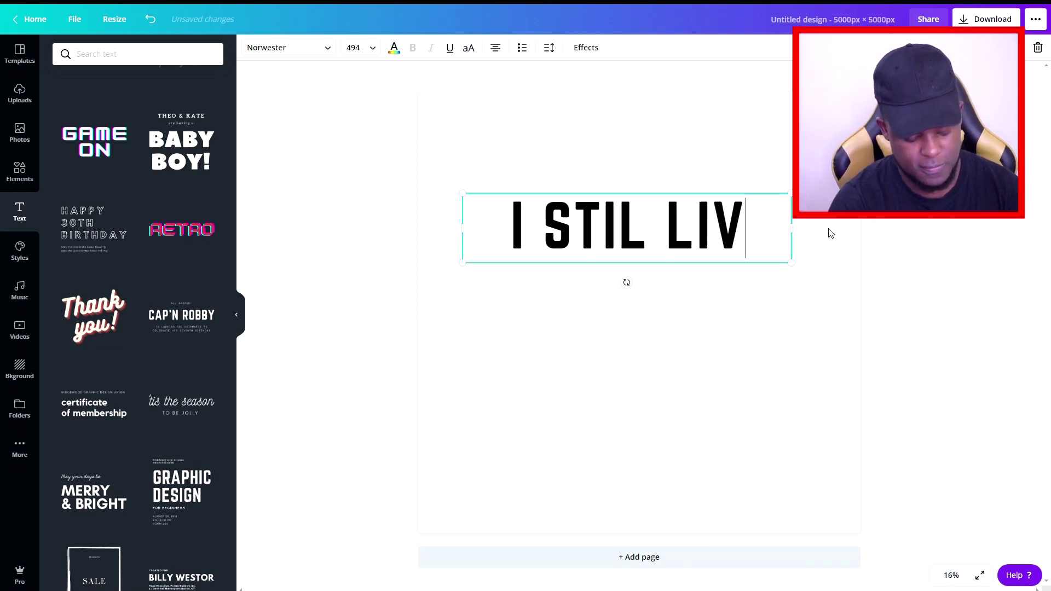
key("Return")
type("WITH MY")
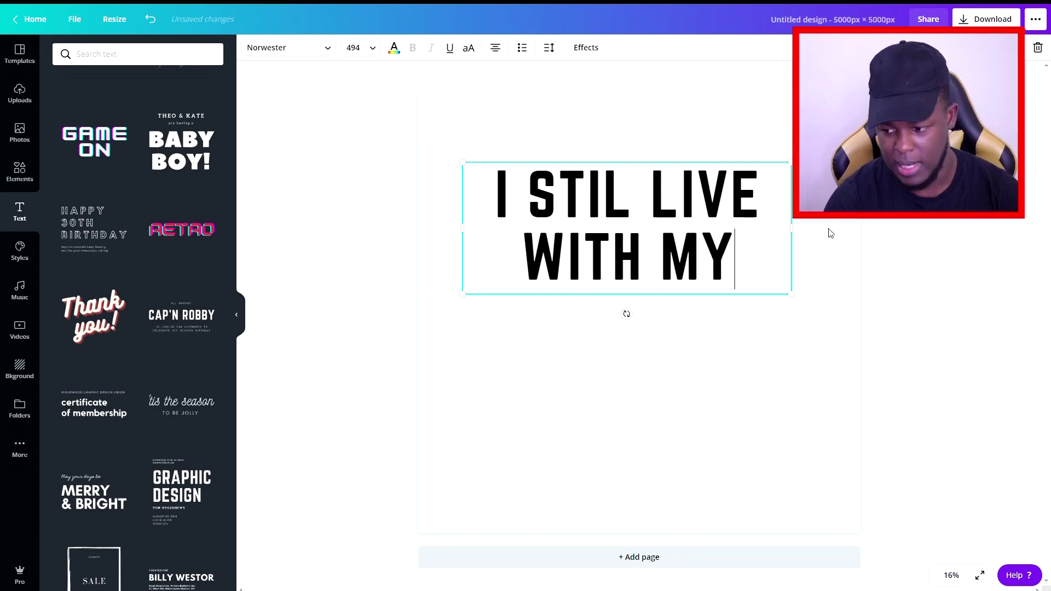
key("Return")
type("PA")
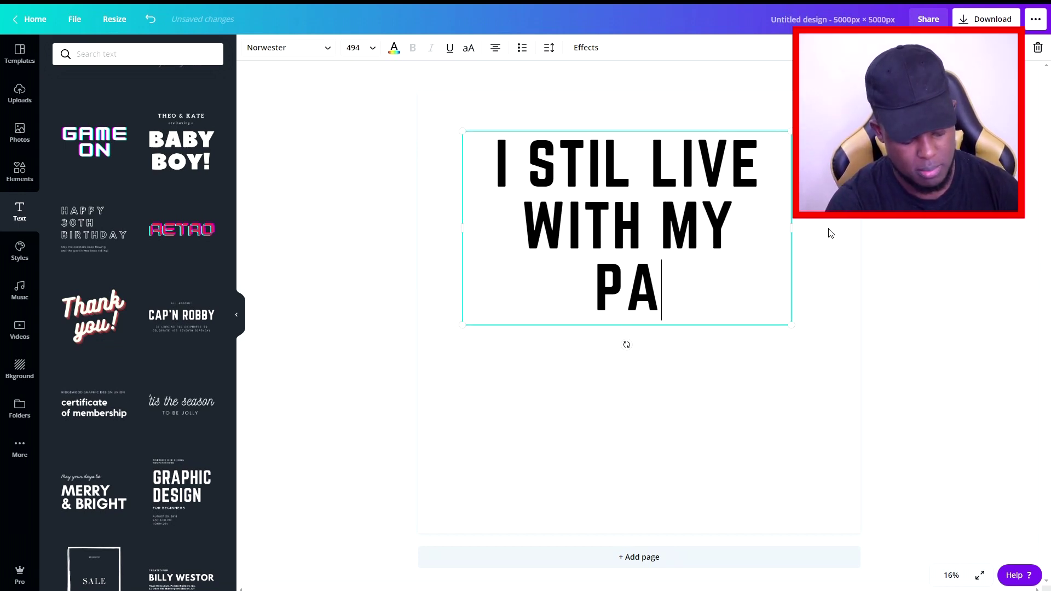
type("RENTS")
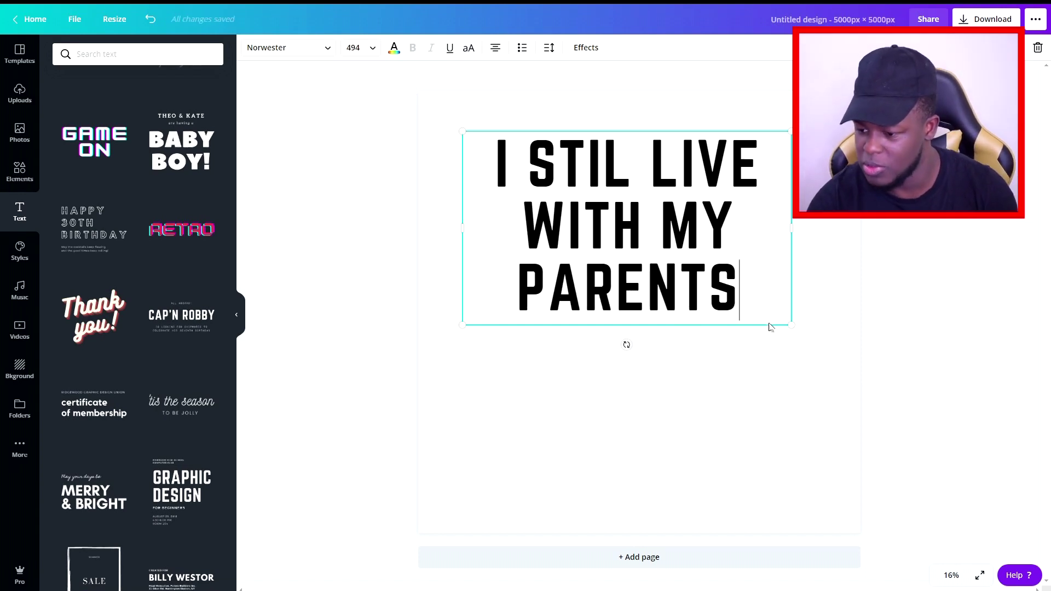
Enlarge the three-line text to font size 586 and centre it horizontally in the upper part of the page
left_click_drag(791, 325, 830, 375)
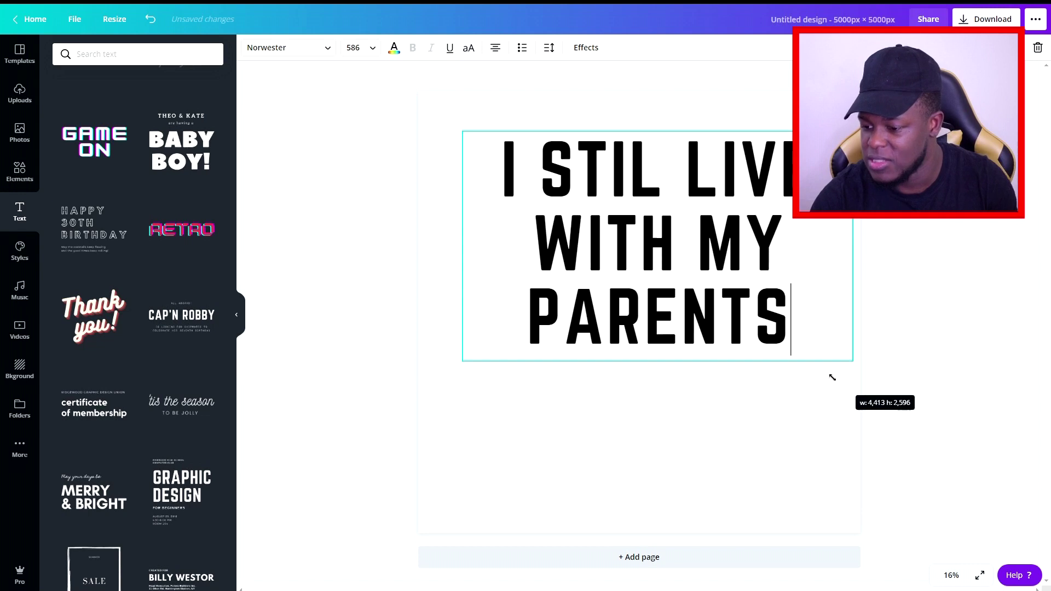
left_click_drag(509, 362, 483, 376)
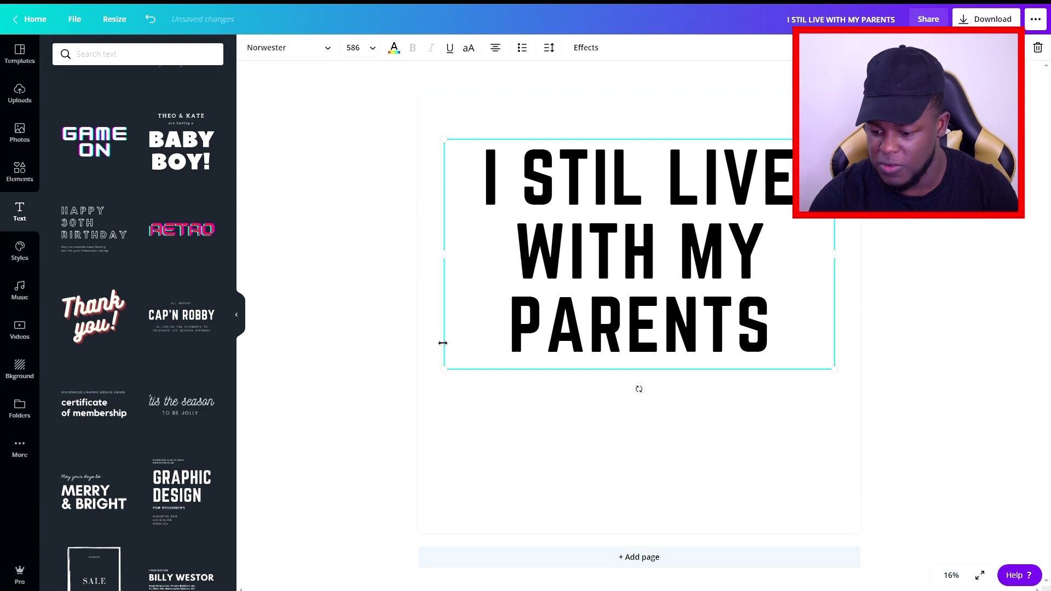
left_click_drag(440, 344, 446, 336)
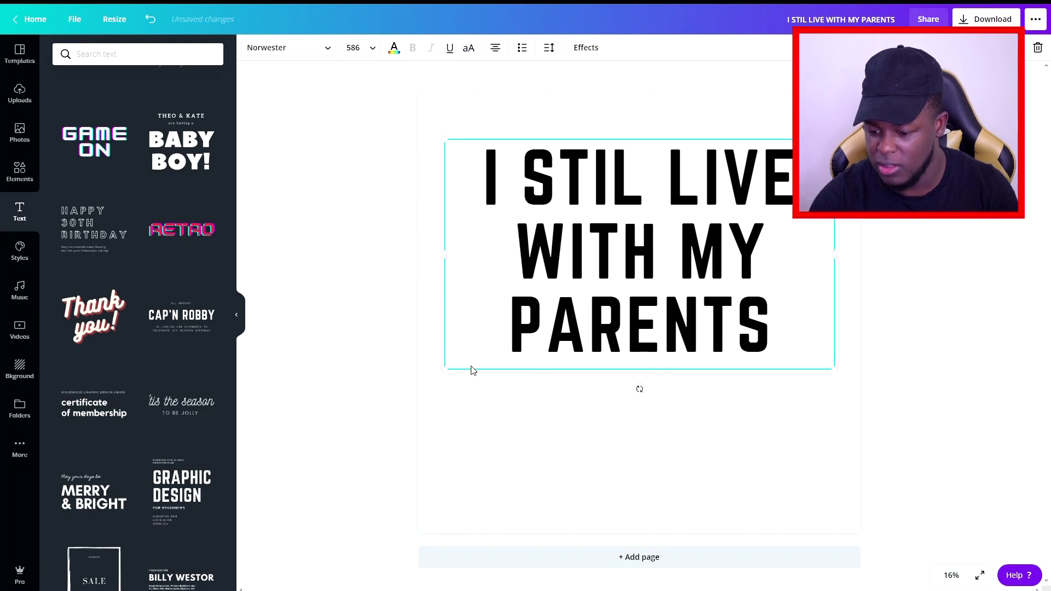
left_click_drag(474, 370, 478, 357)
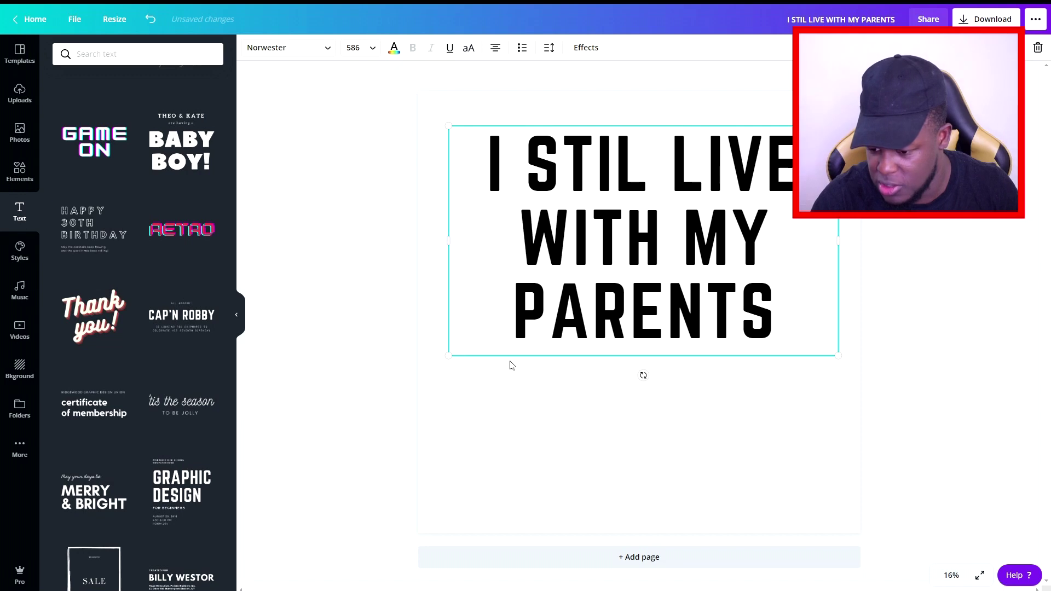
mouse_move(505, 357)
left_mouse_down()
mouse_move(497, 348)
mouse_move(502, 357)
left_mouse_up()
left_click(528, 436)
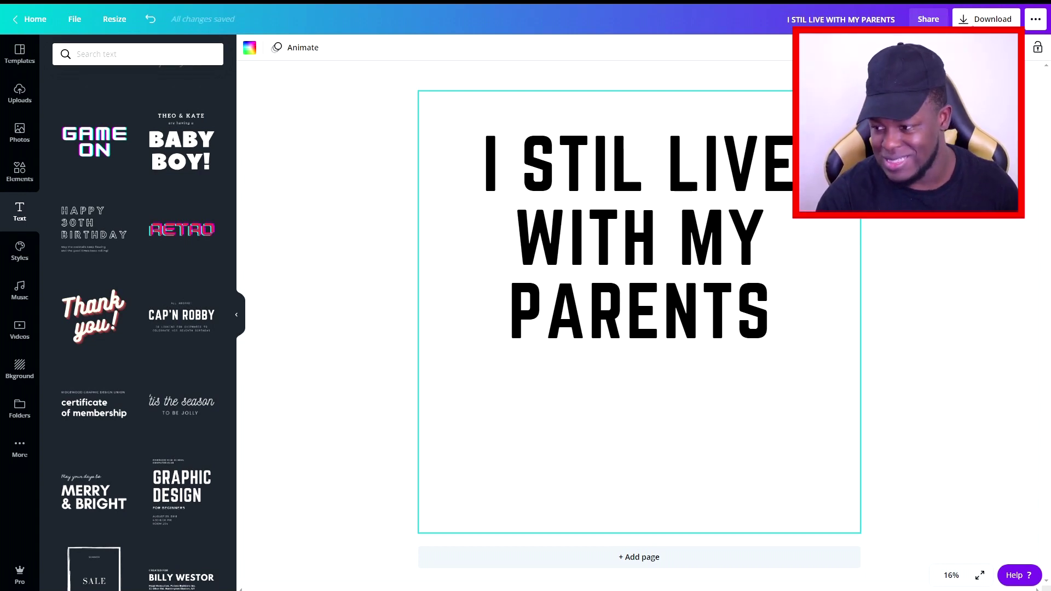
Download the design as a PNG file at 5000 × 5000 px
left_click(975, 21)
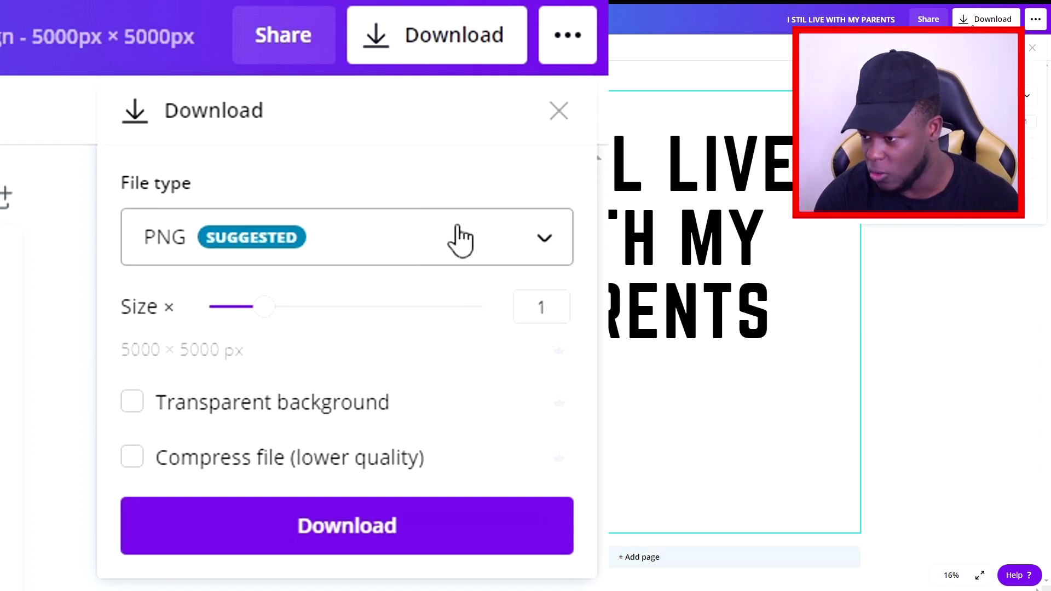
left_click(998, 94)
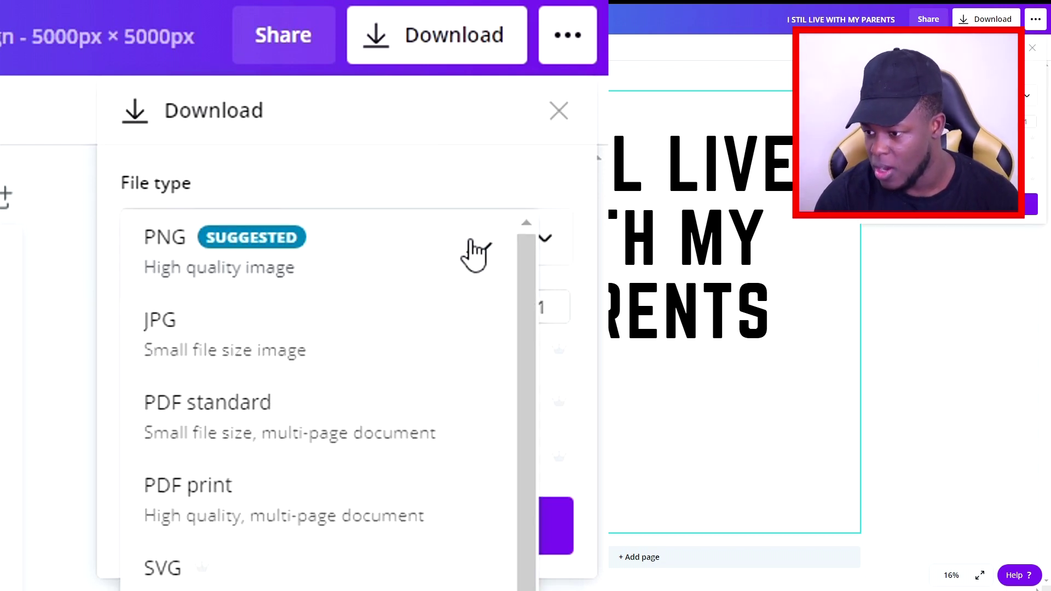
left_click(397, 262)
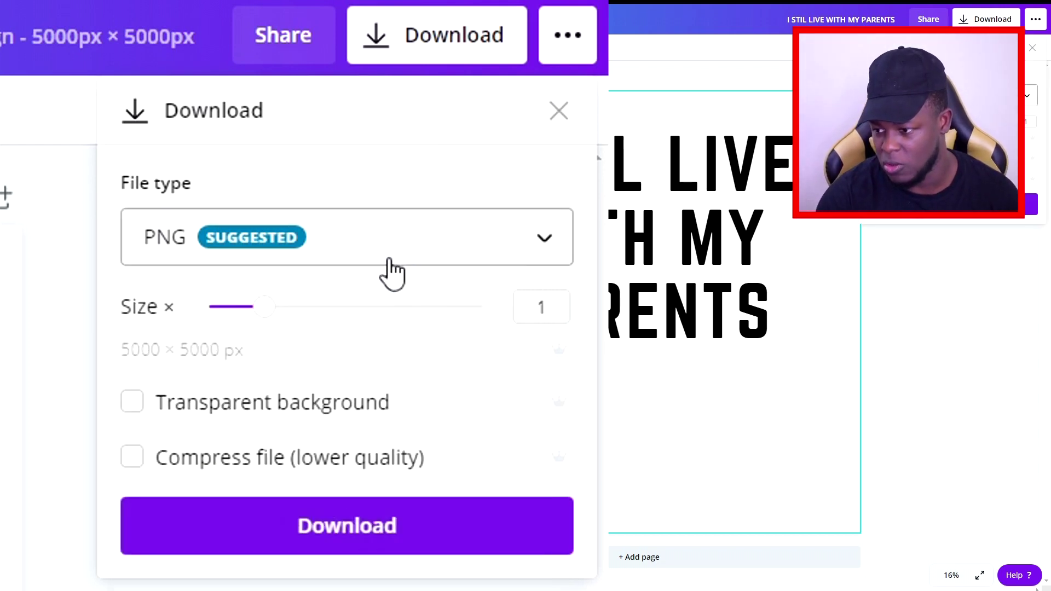
left_click(129, 404)
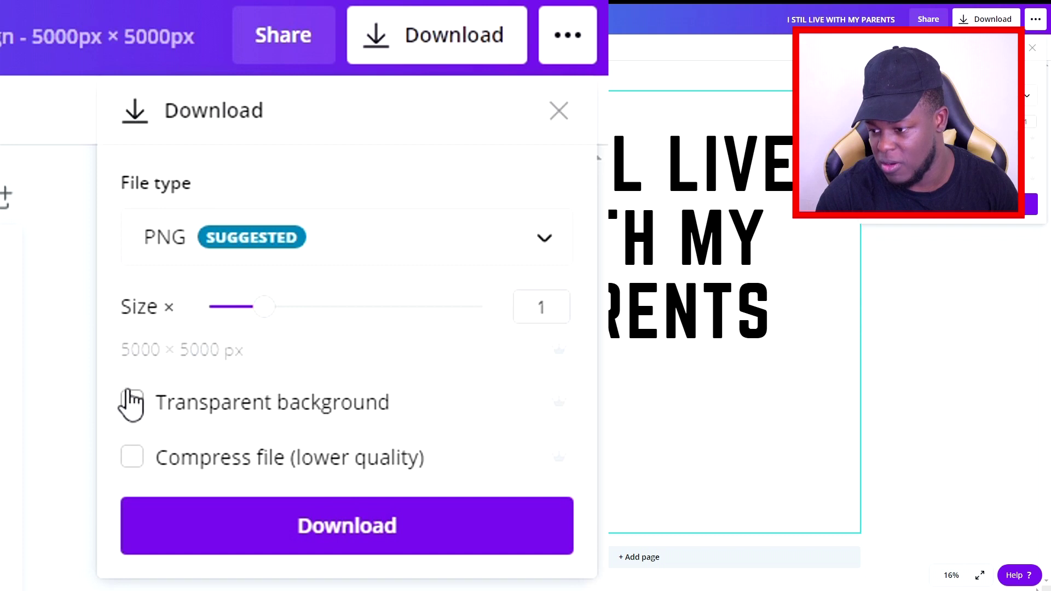
left_click(213, 525)
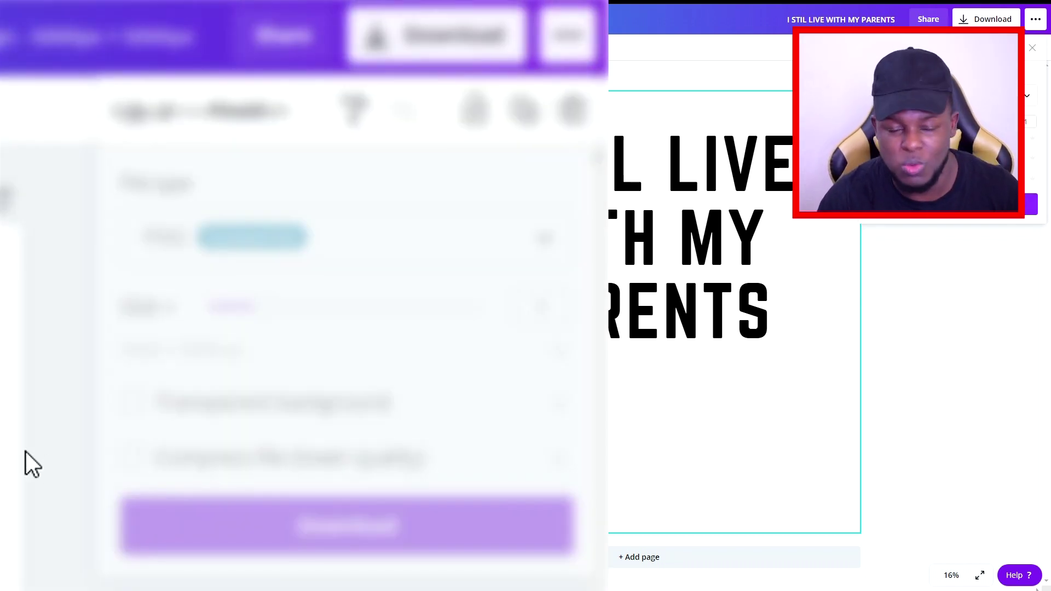
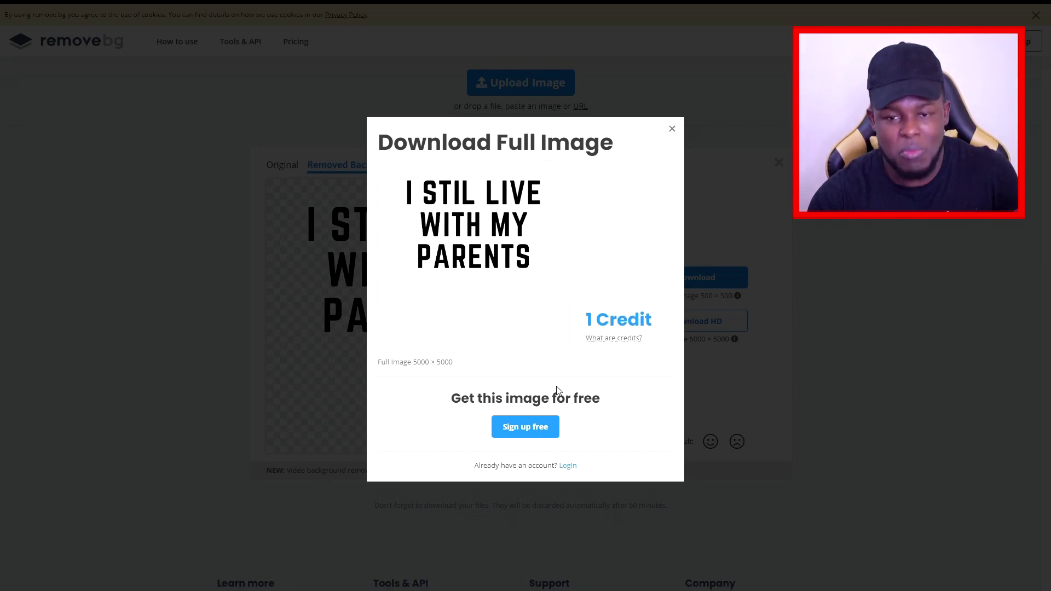
In remove.bg, dismiss the full-image sign-up offer and download the 500 × 500 preview image with the background removed
left_click(672, 129)
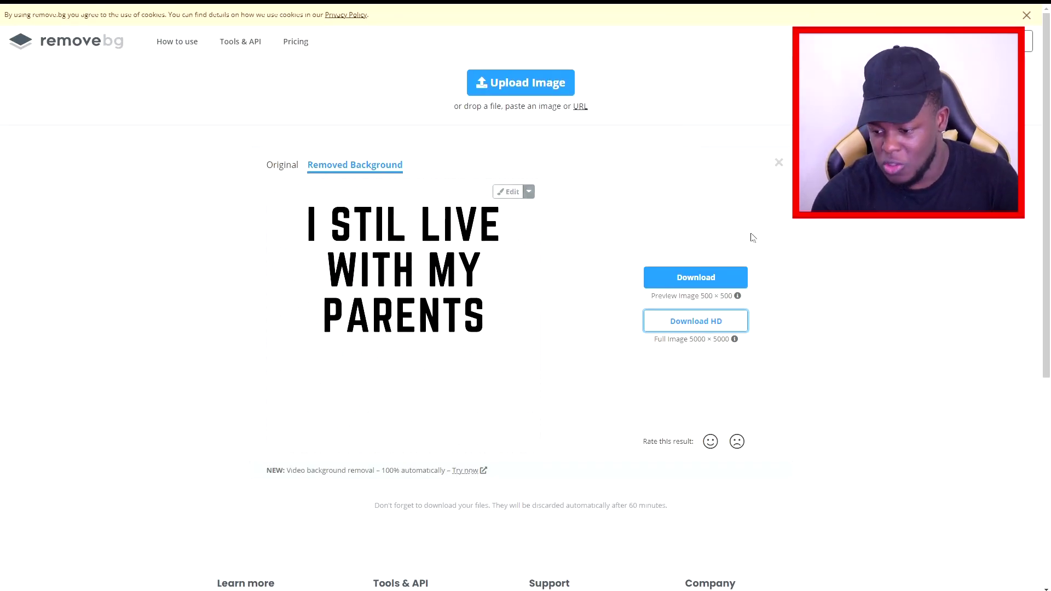
left_click(703, 279)
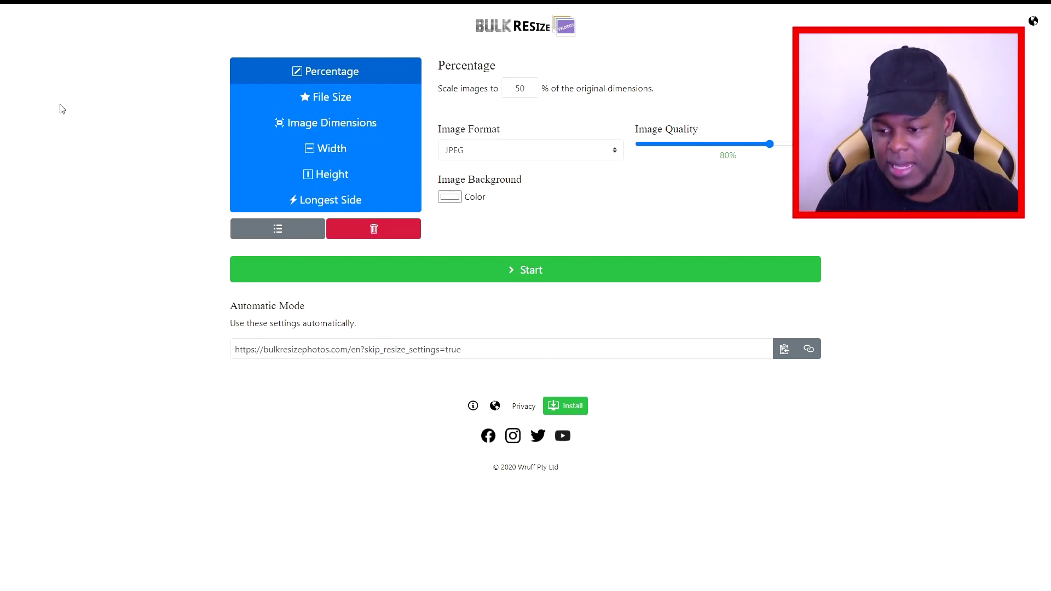
Set the image scaling to 100% of the original dimensions and the output format to PNG
left_click_drag(527, 88, 509, 86)
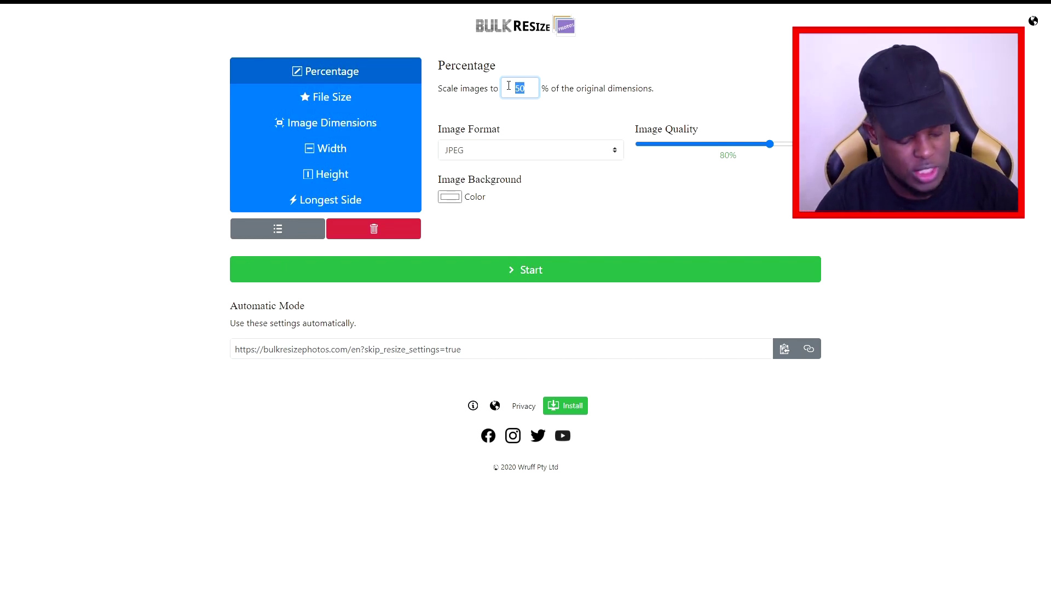
type("100")
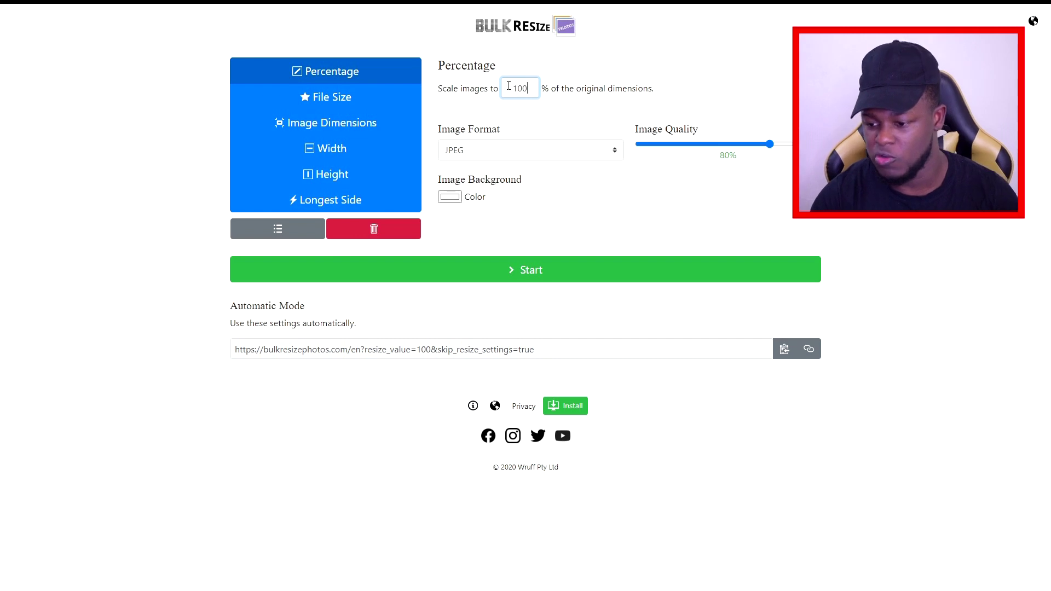
left_click(480, 149)
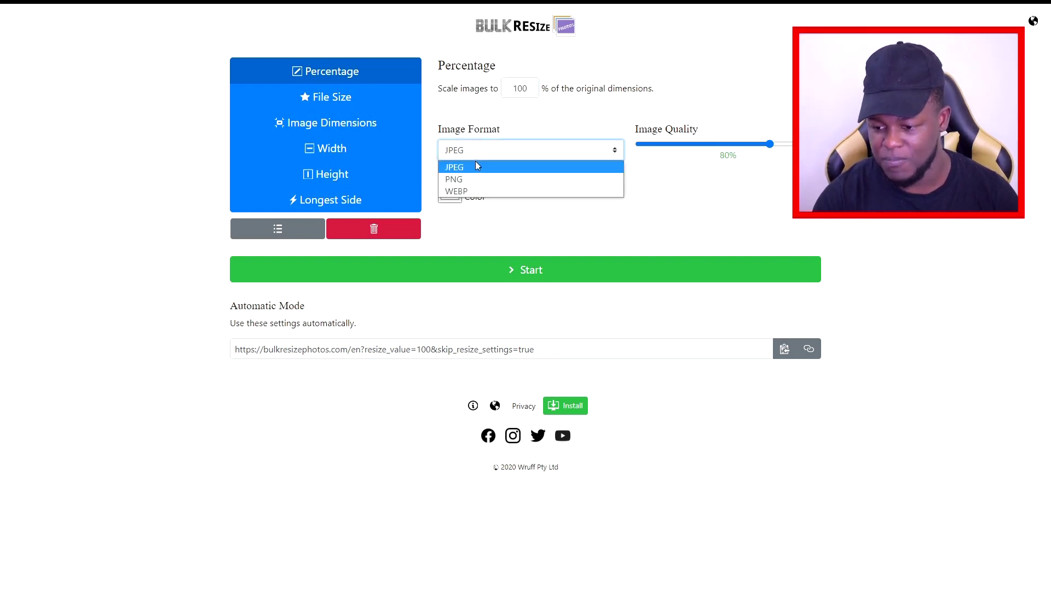
left_click(472, 180)
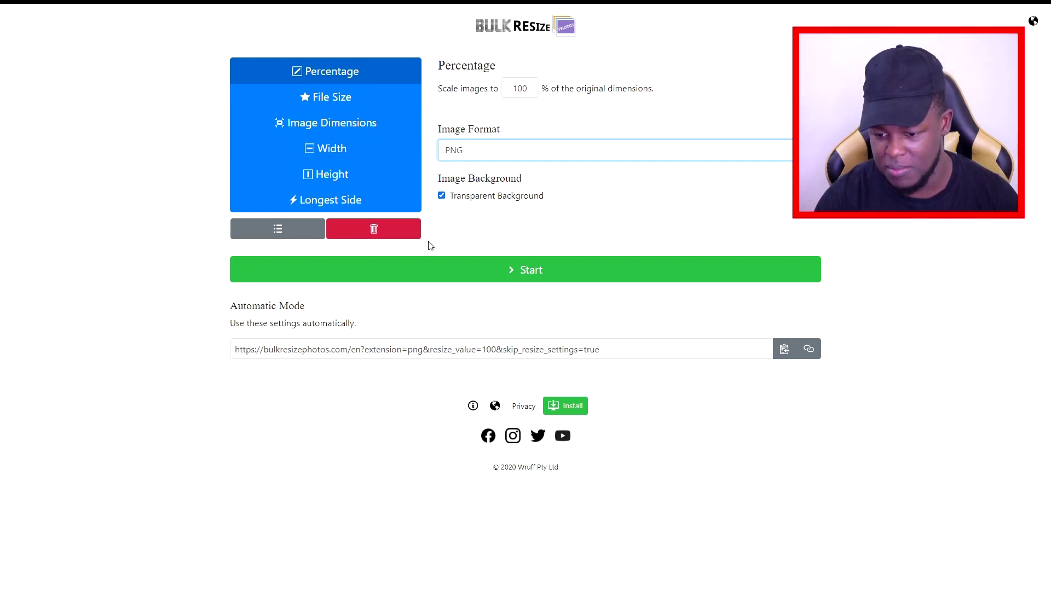
Switch to resizing by image dimensions, set the size to 4500 × 5400 and start the resize
left_click(340, 127)
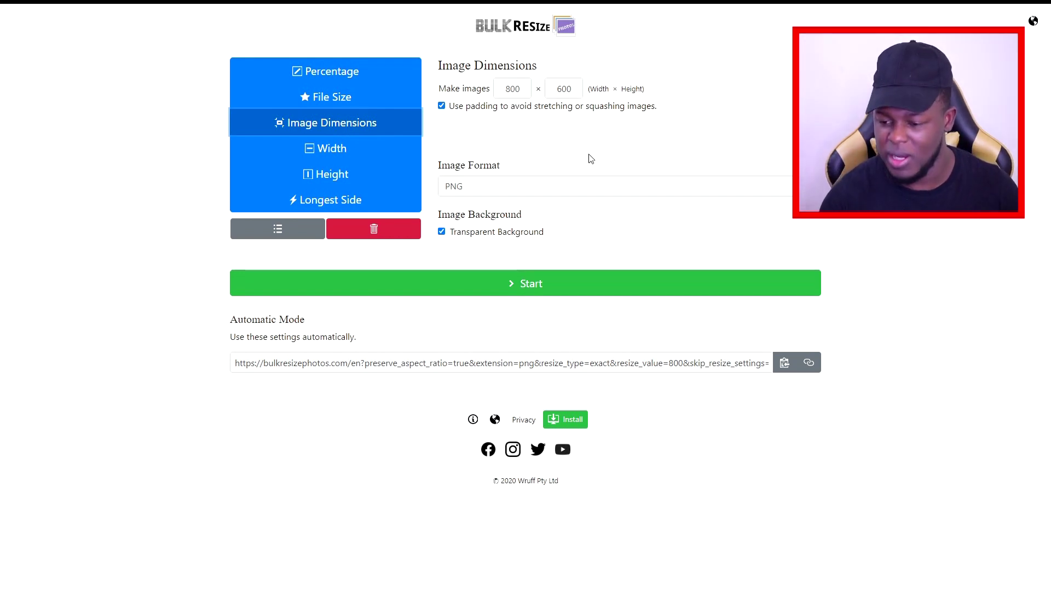
left_click_drag(523, 89, 494, 88)
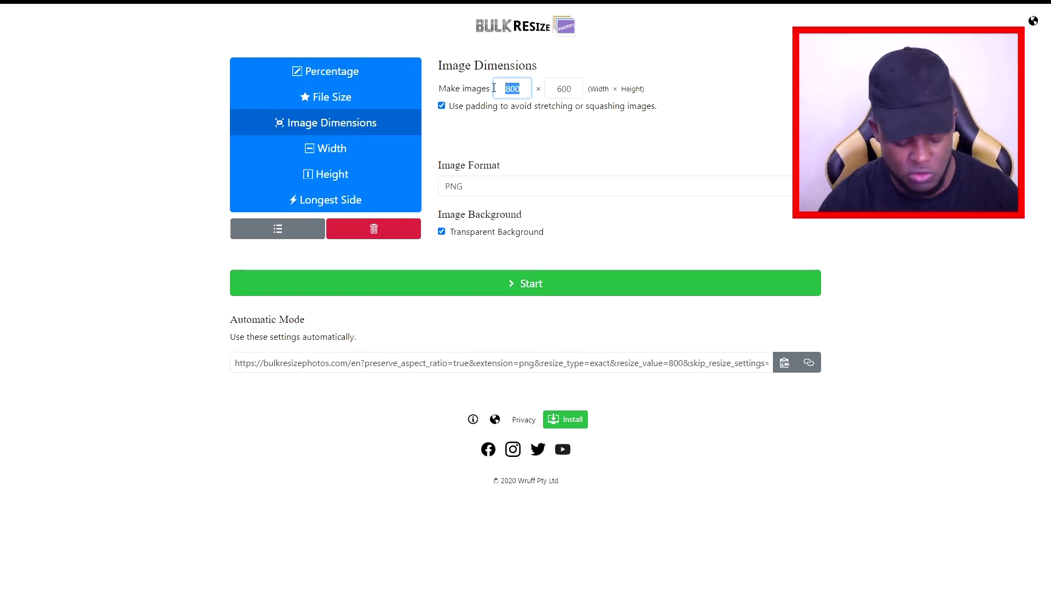
type("4500")
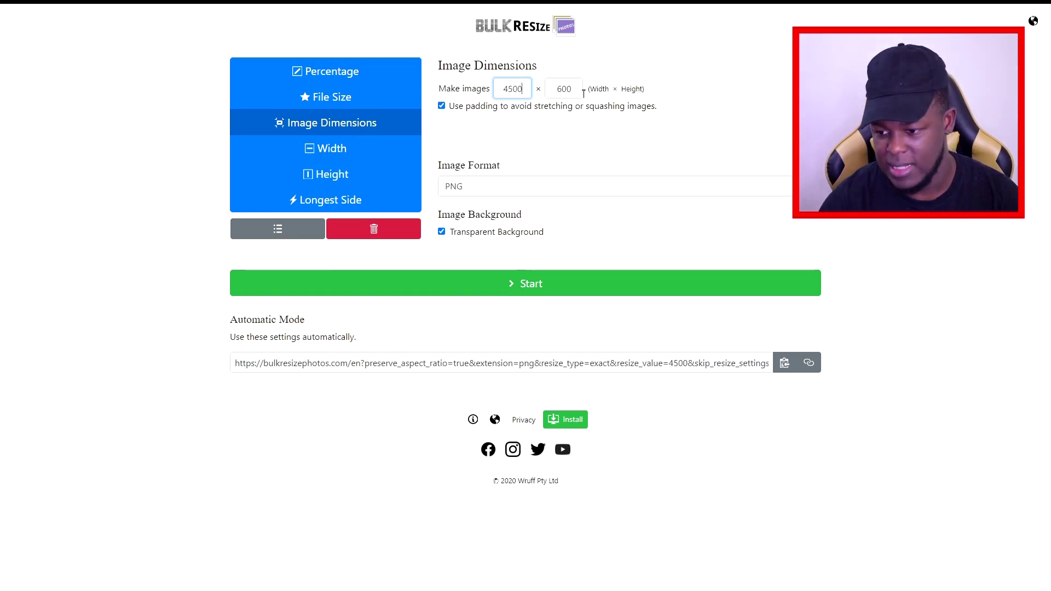
left_click_drag(572, 89, 551, 90)
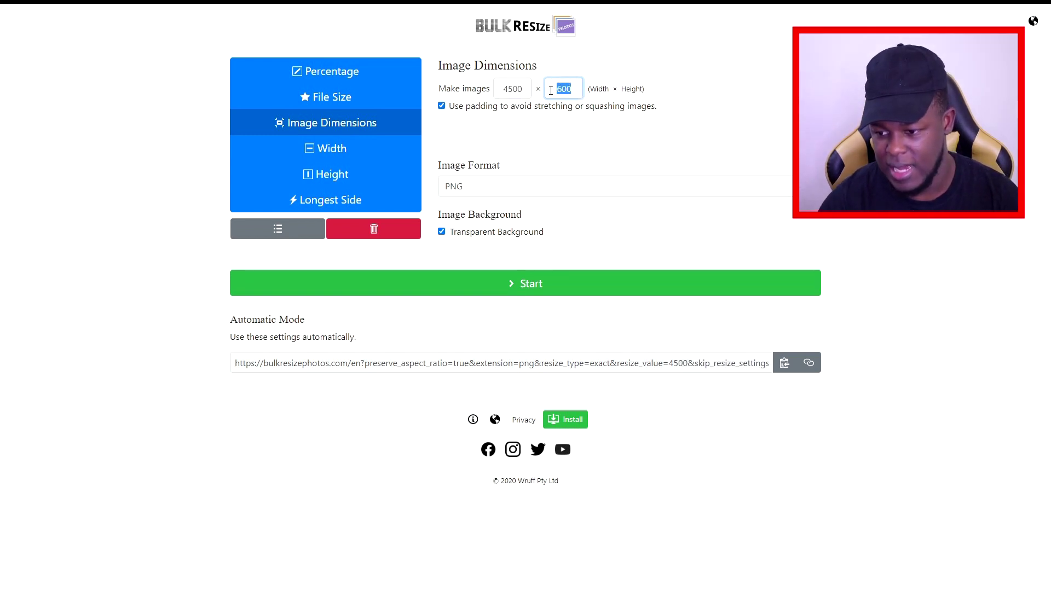
type("5400")
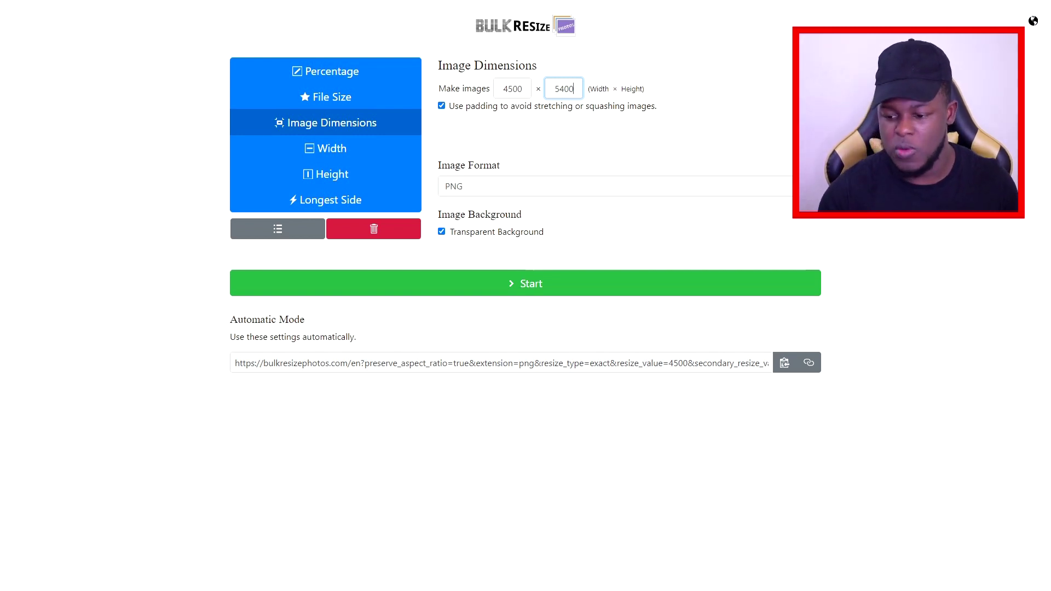
left_click(582, 283)
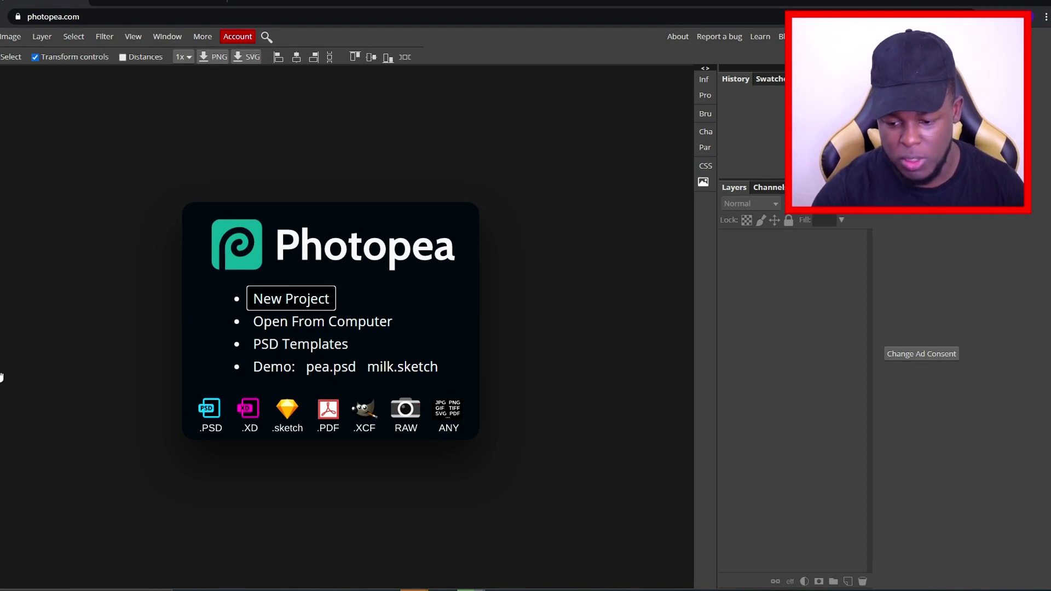
In Photopea, create a new blank project 4500 px wide and 5400 px high
key("Return")
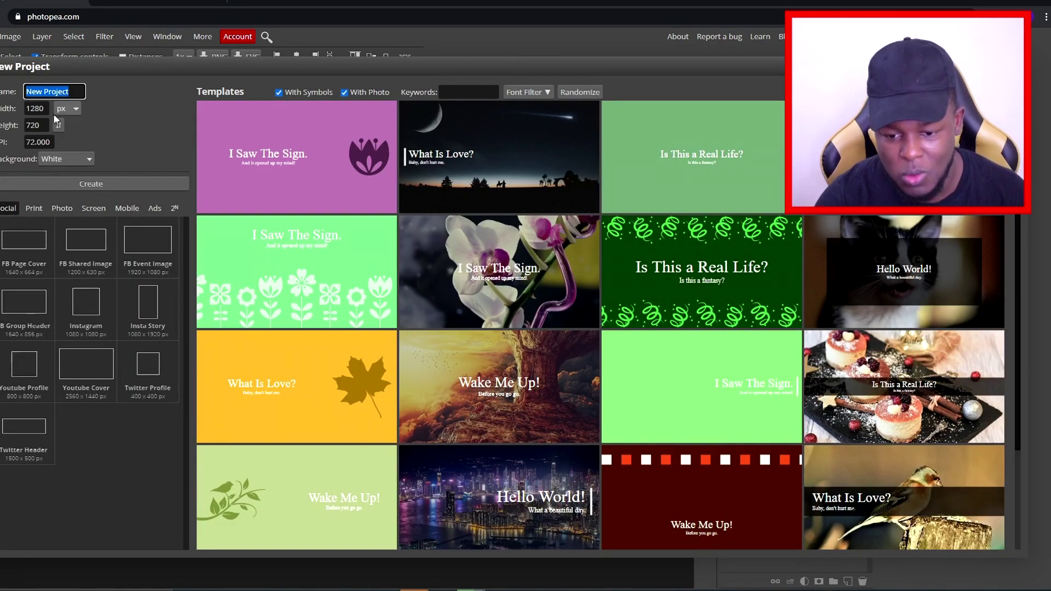
key("Tab")
type("4500")
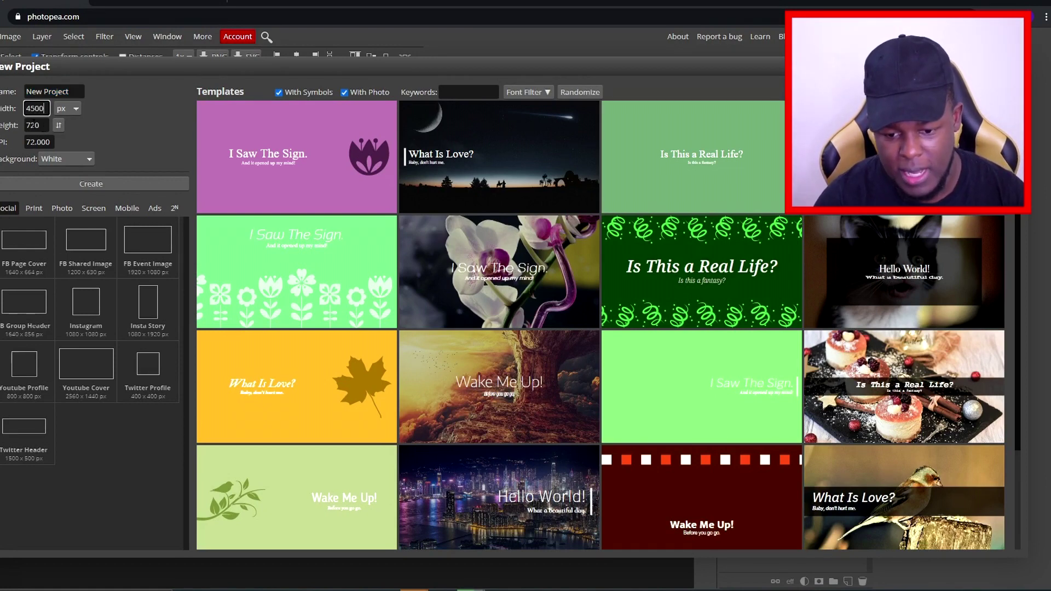
key("Tab")
type("5400")
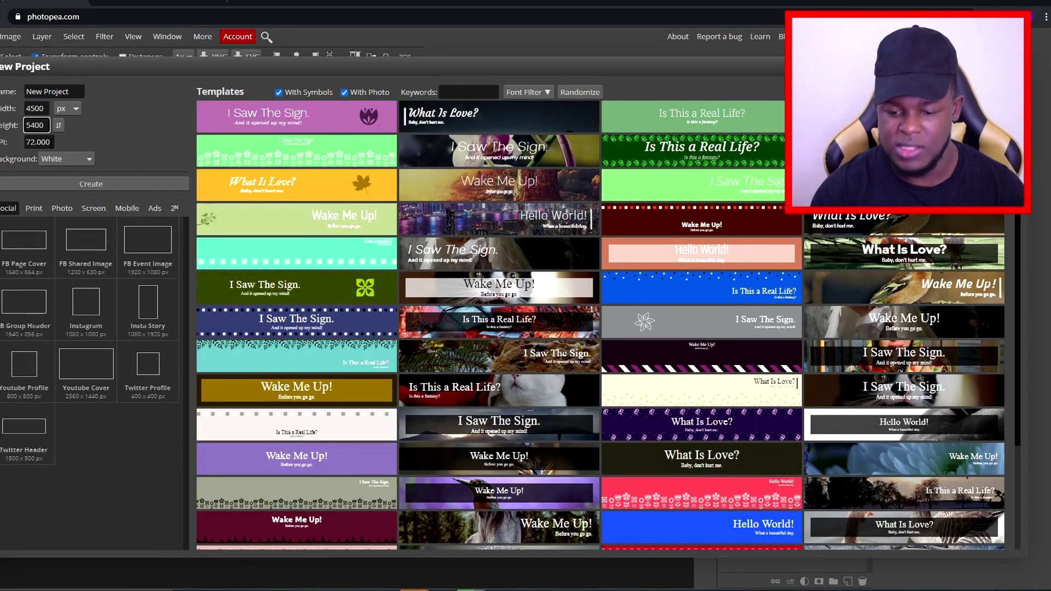
key("Tab")
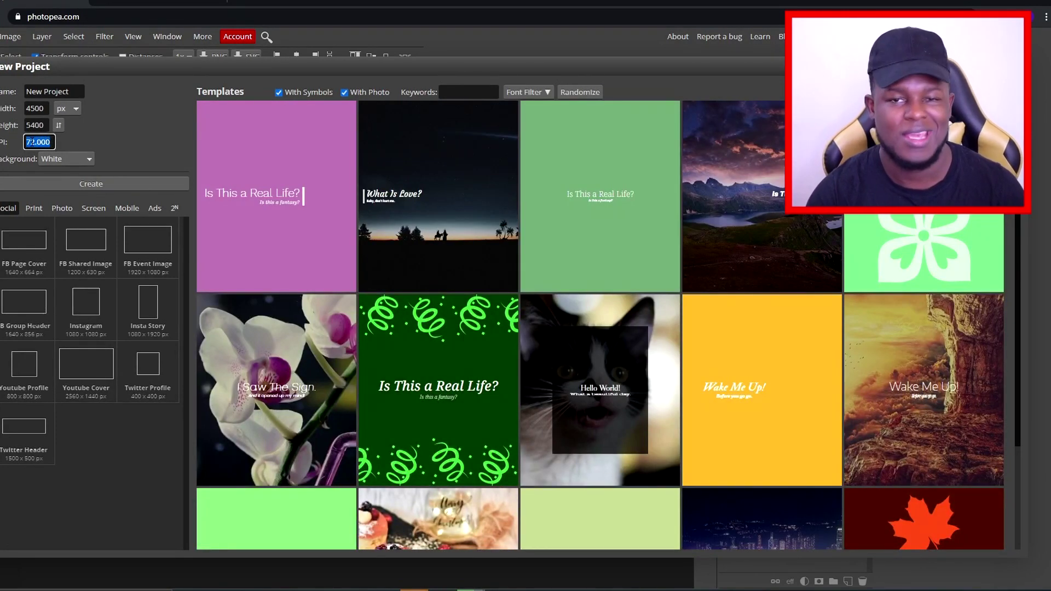
left_click(106, 141)
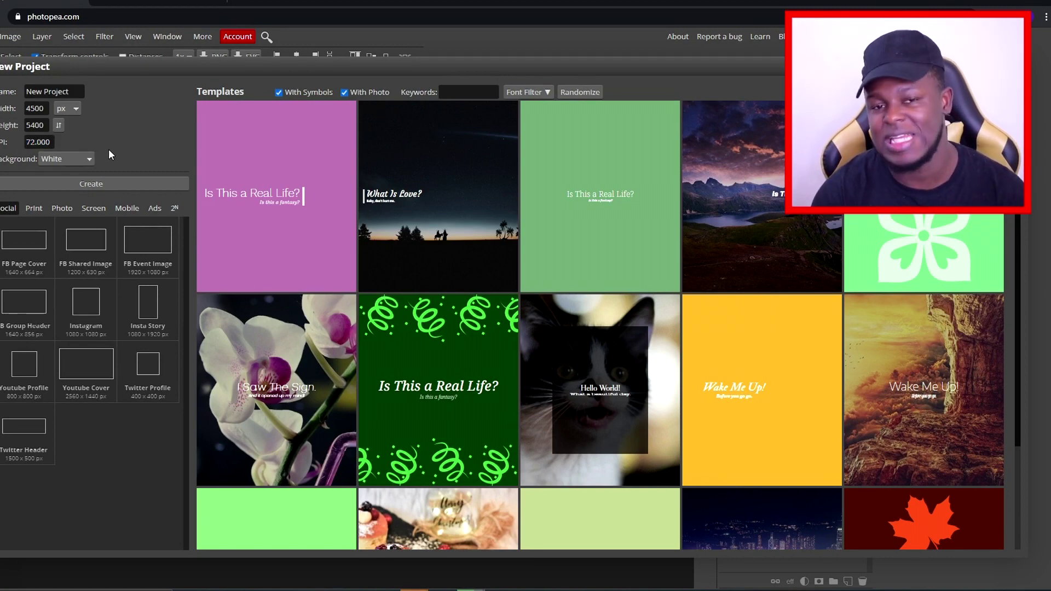
left_click(110, 183)
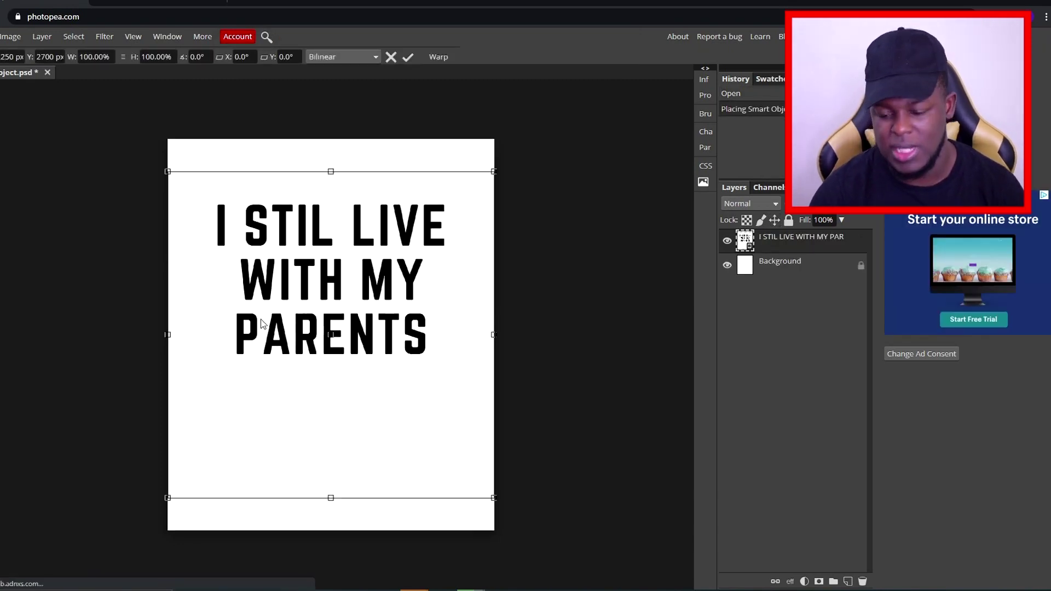
Hide the white Background layer and make the "I STIL LIVE WITH MY PARENTS" image layer active
left_click(727, 265)
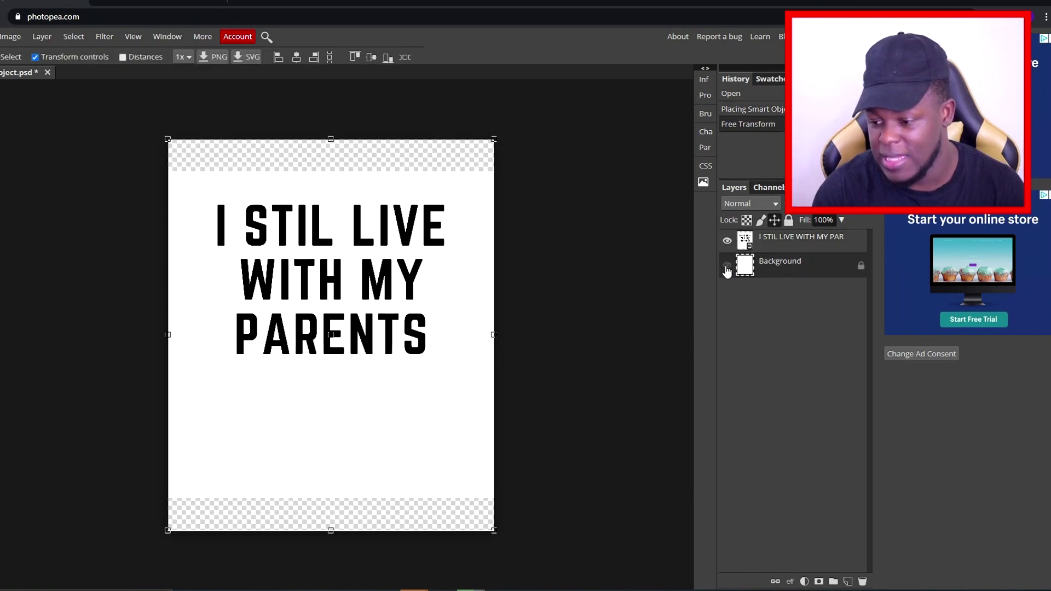
left_click(819, 276)
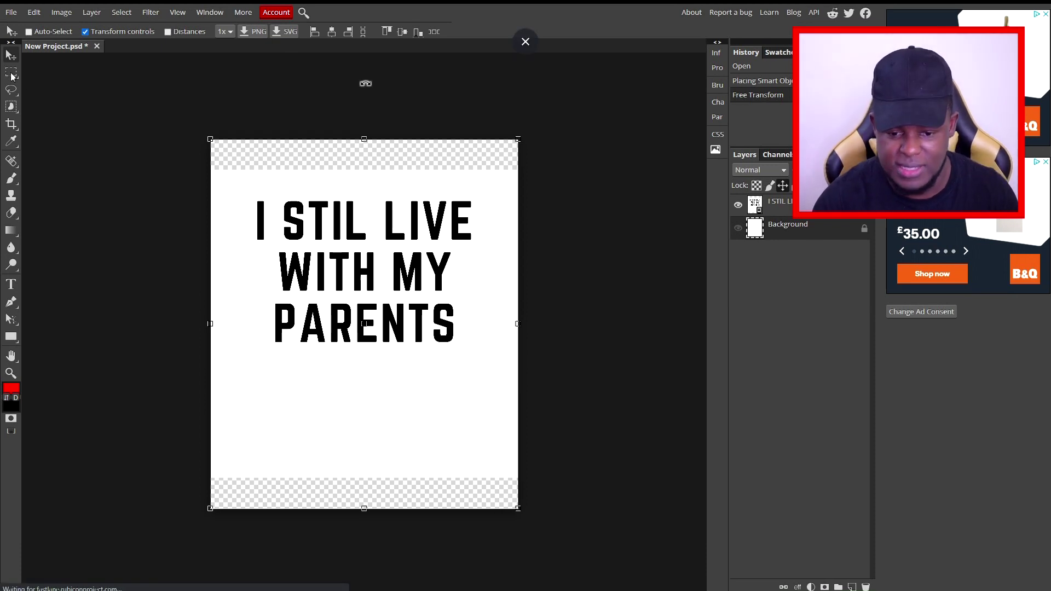
left_click(809, 219)
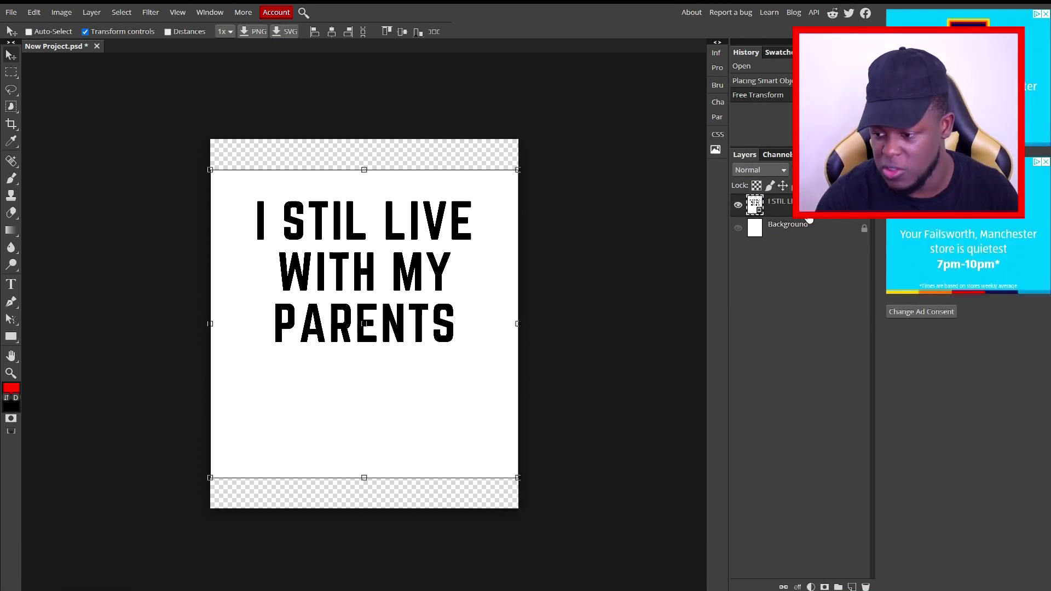
Select the white area surrounding the lettering with the Magic Wand at tolerance 16
right_click(12, 106)
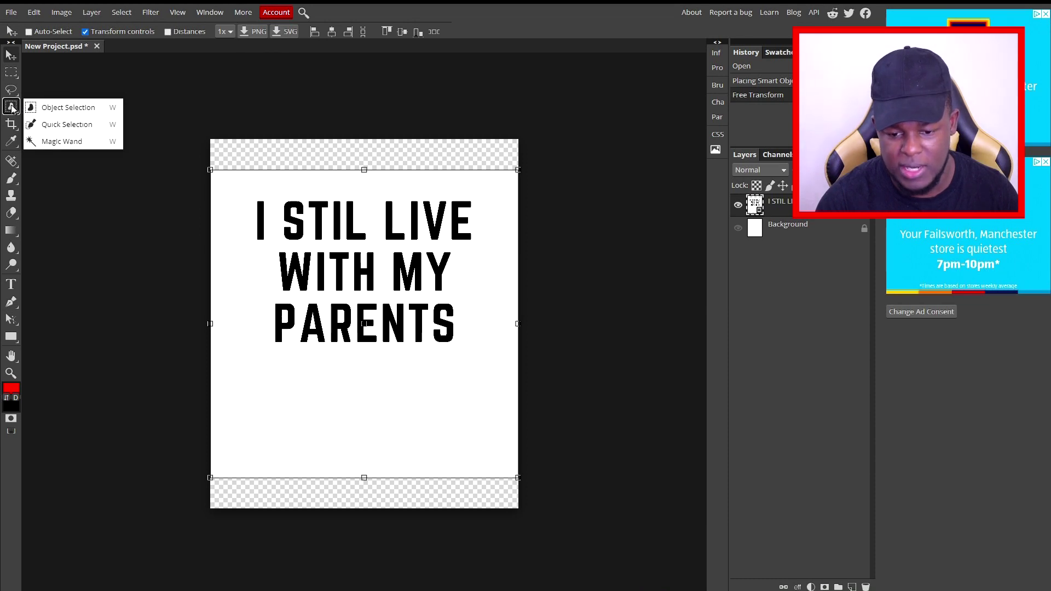
left_click(54, 140)
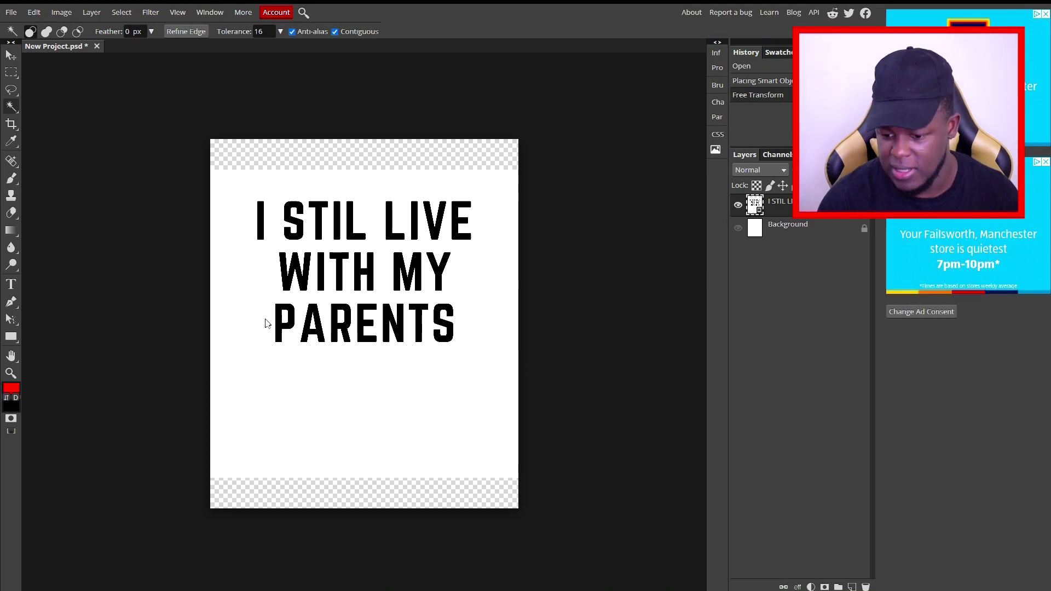
left_click(410, 442)
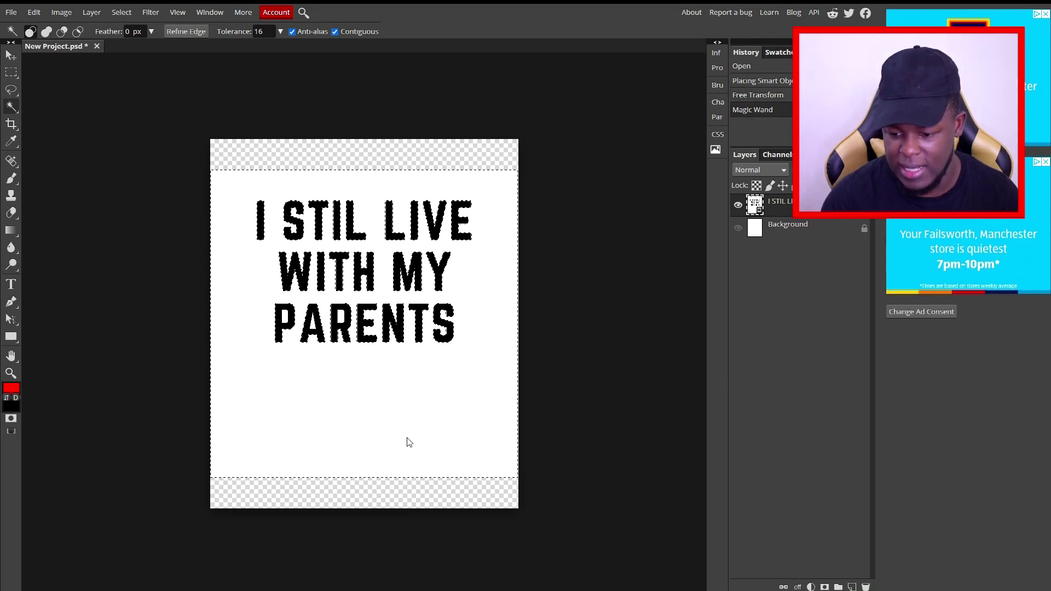
left_click(228, 452)
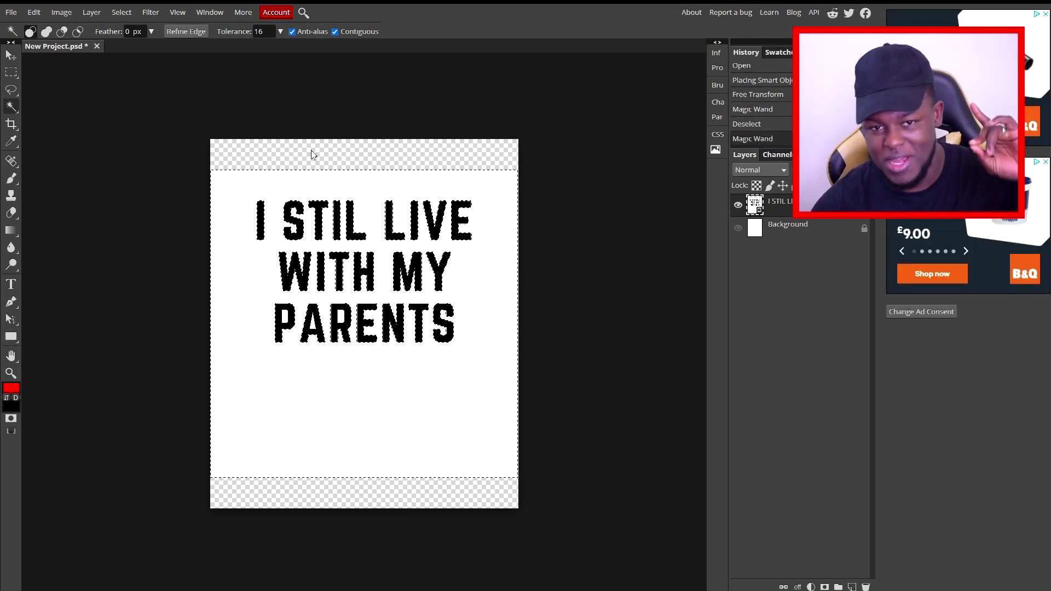
Rasterize the text image layer and delete the selected white area around the lettering
right_click(830, 204)
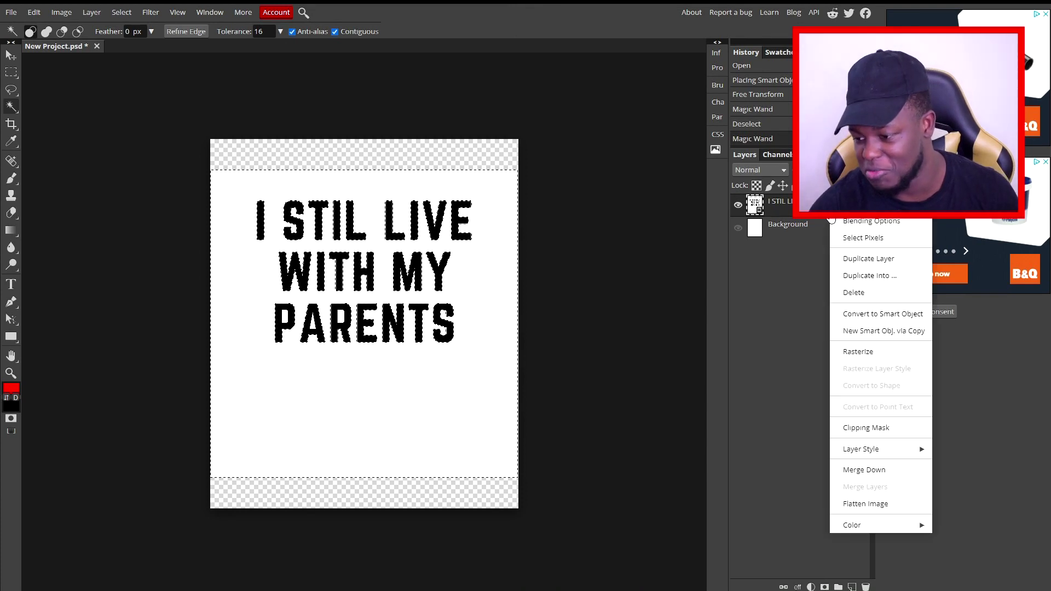
left_click(872, 351)
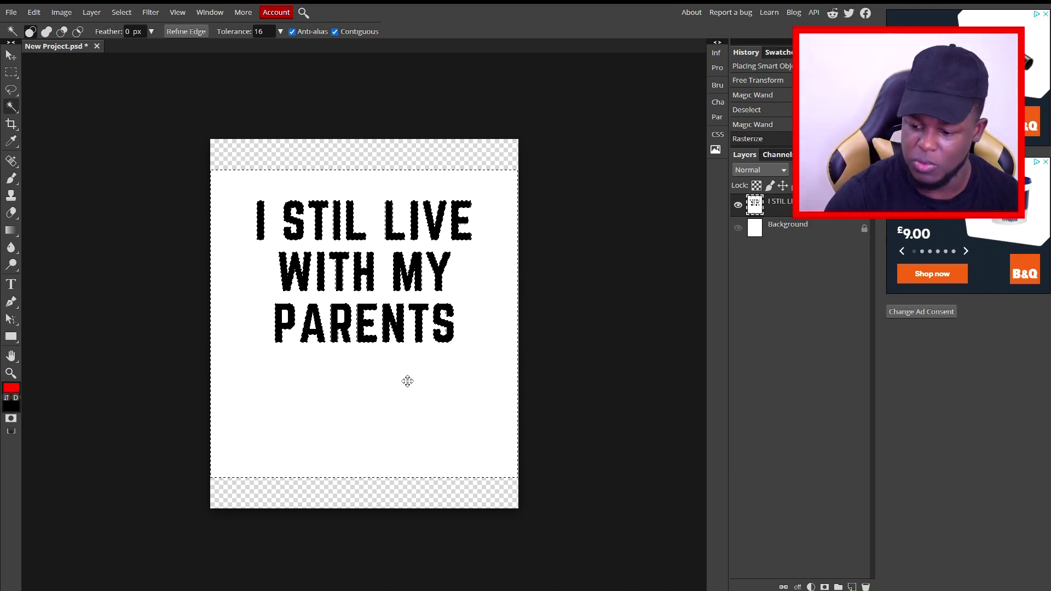
key("Delete")
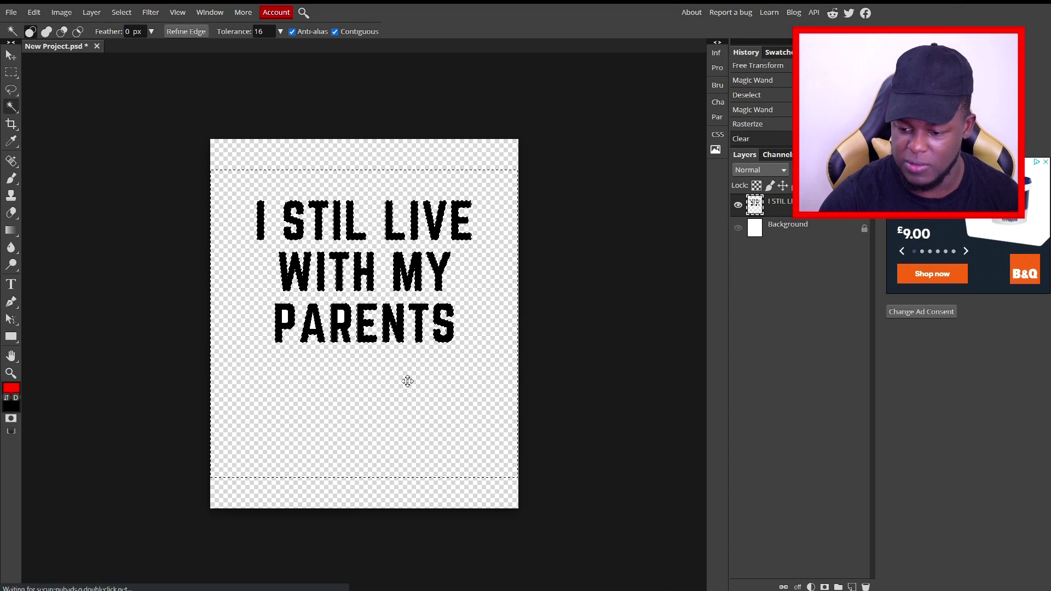
Clear the white areas enclosed by the letters P, A and R of "PARENTS" using the Magic Wand
left_click(11, 372)
scroll(293, 291, "up", 6)
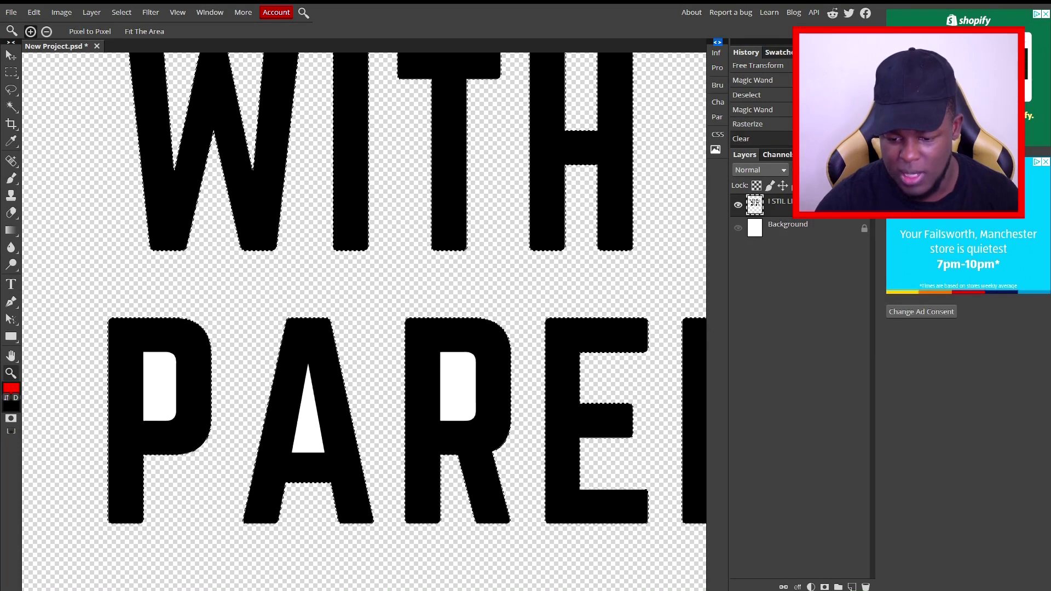
left_click(11, 107)
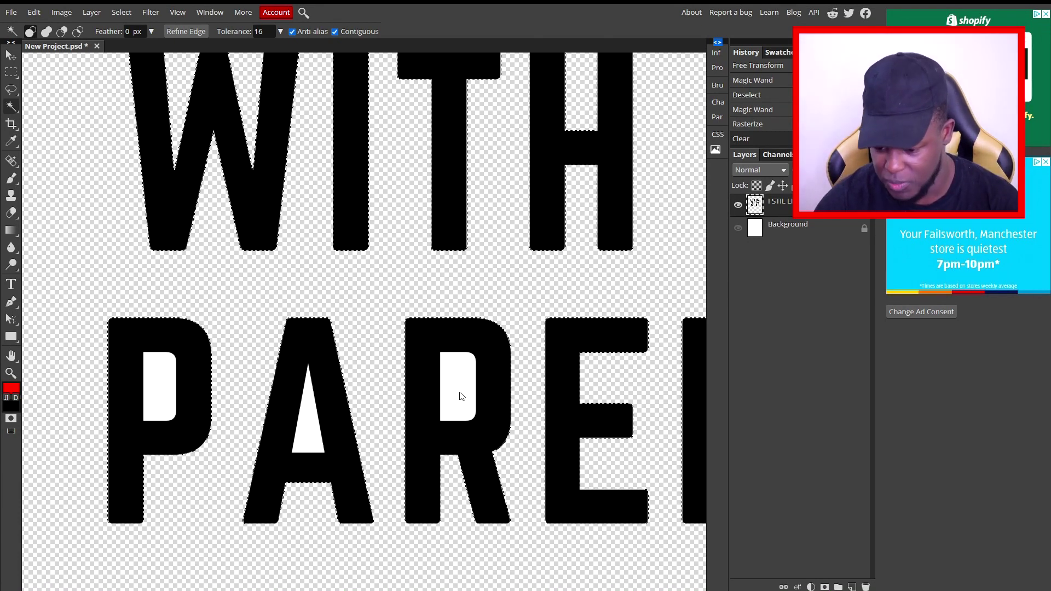
left_click(159, 386)
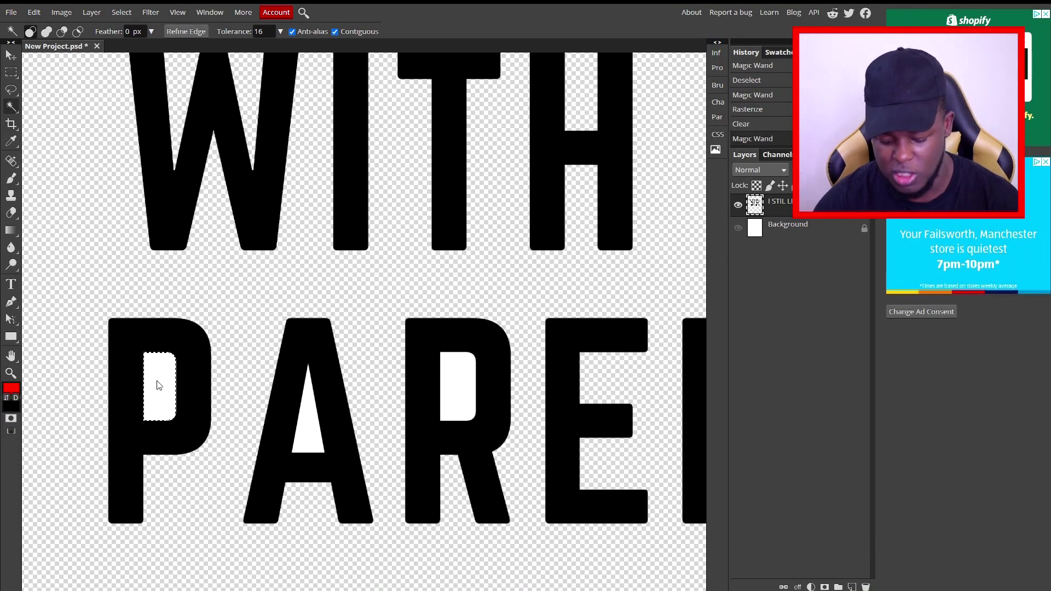
key("Delete")
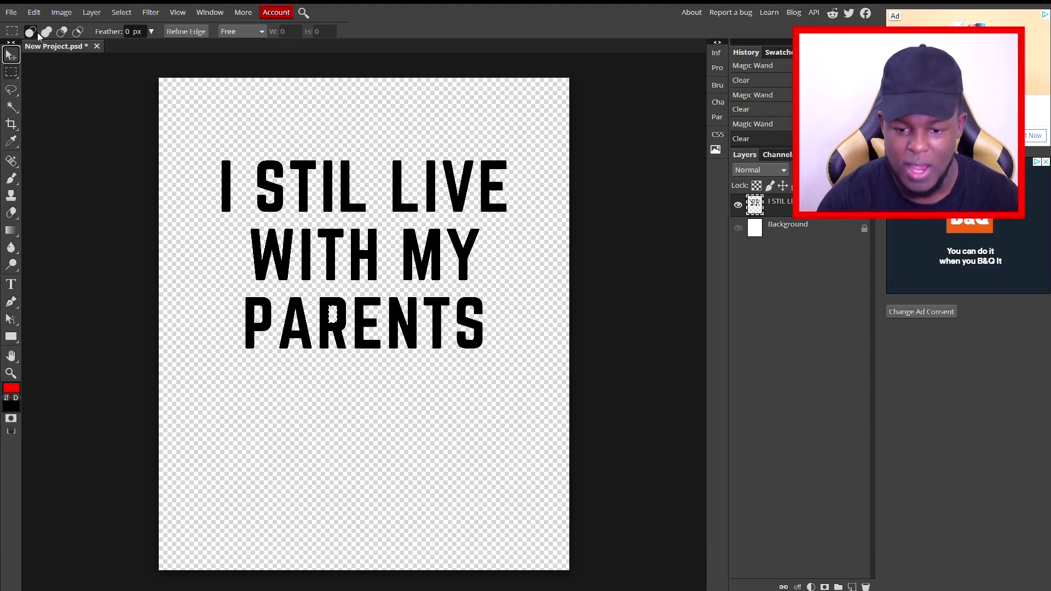
Export the transparent design as a PNG at 4500 × 5400 px with 100% quality and save it
left_click(11, 12)
mouse_move(58, 161)
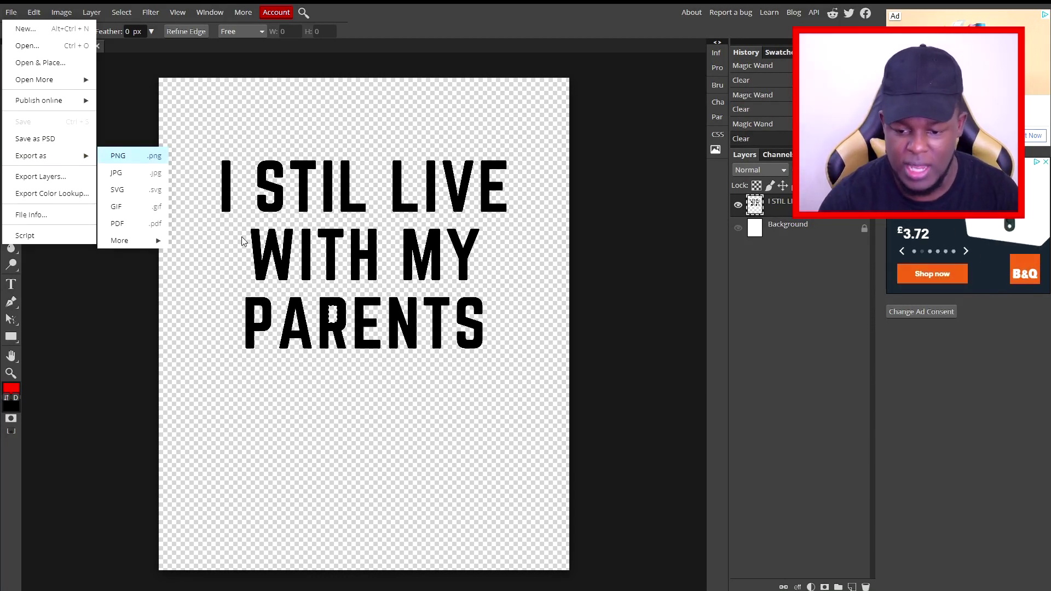
key("Return")
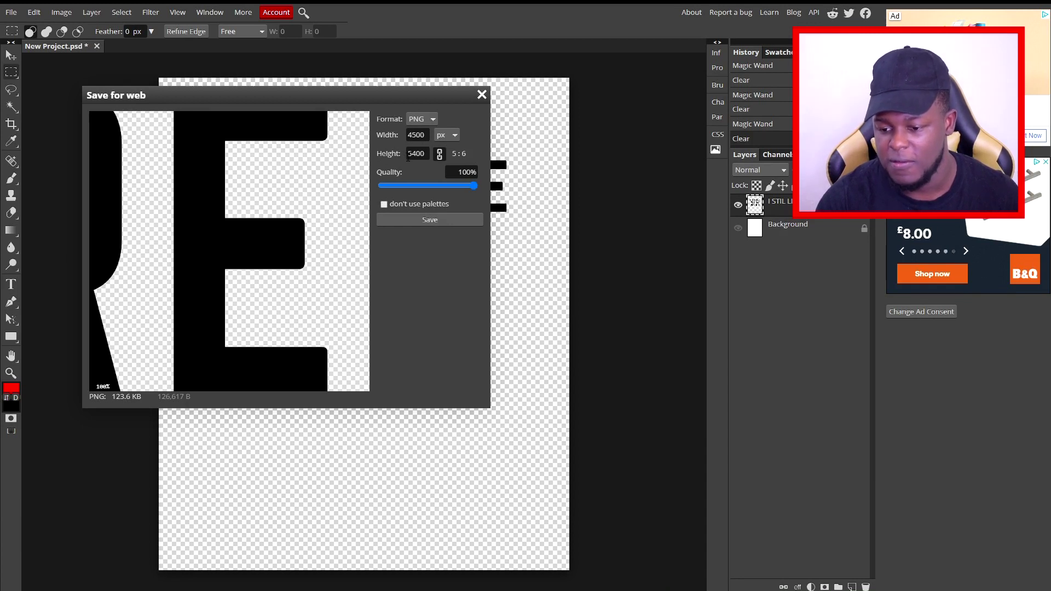
left_click(470, 223)
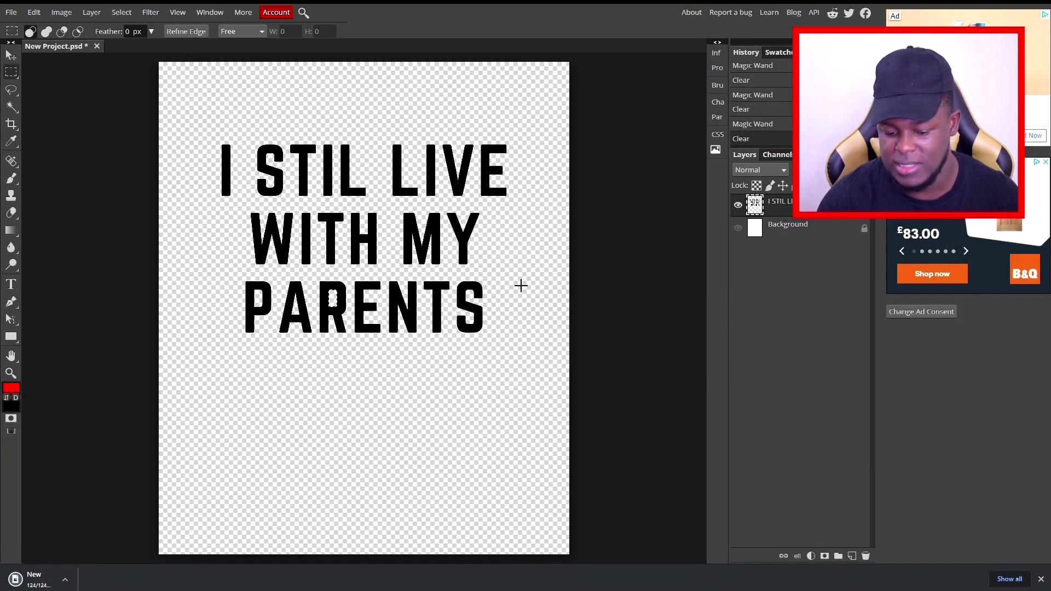